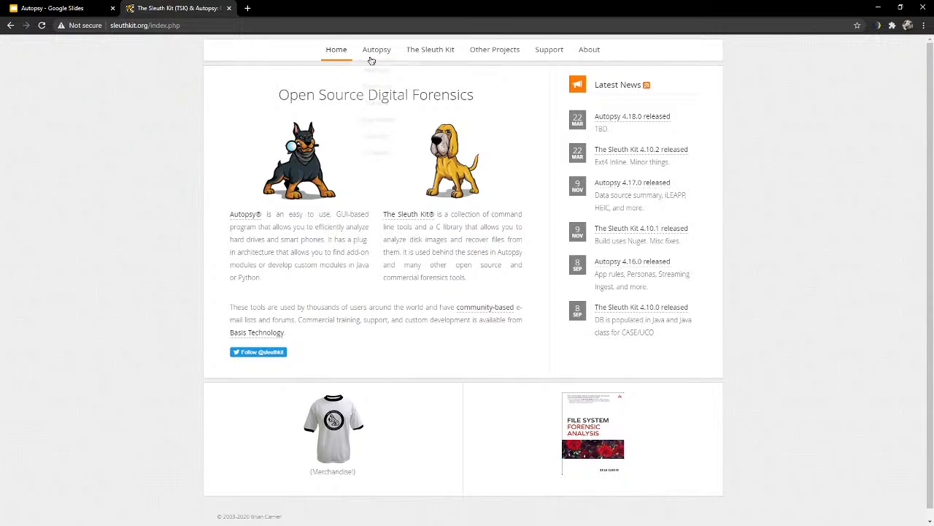
- Open the Autopsy features page on the Sleuth Kit website and review the analysis features, including multi-user cases and timeline analysis
left_click(378, 71)
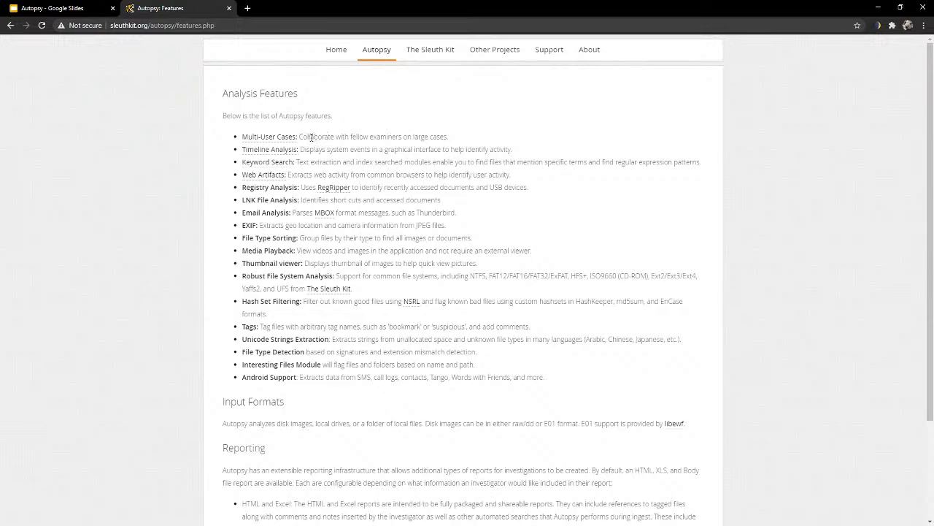
left_click_drag(299, 136, 416, 139)
left_click(418, 138)
left_click_drag(298, 137, 448, 137)
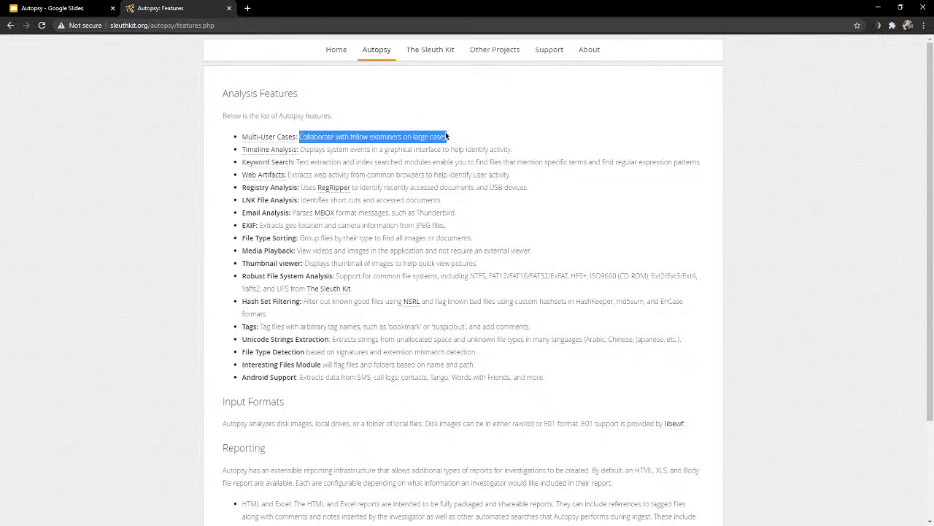
left_click(445, 136)
scroll(364, 161, "down", 1)
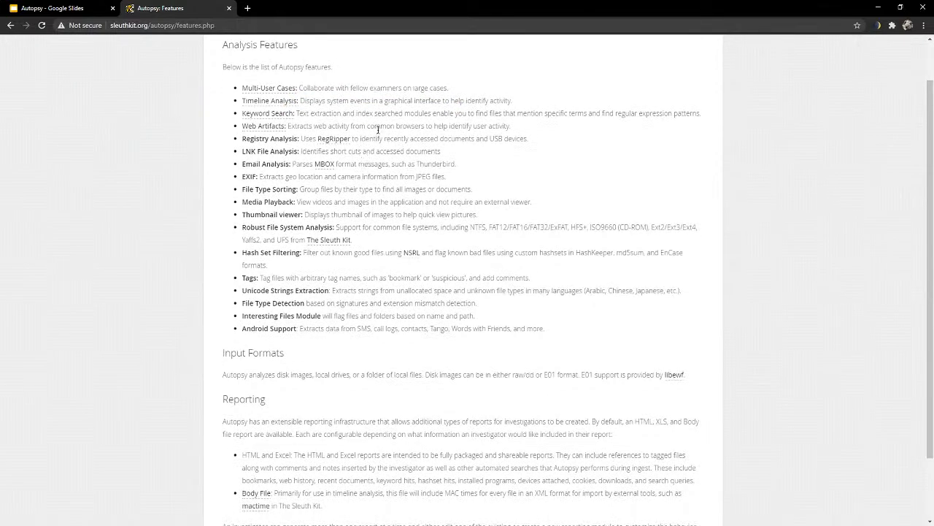
scroll(377, 130, "up", 1)
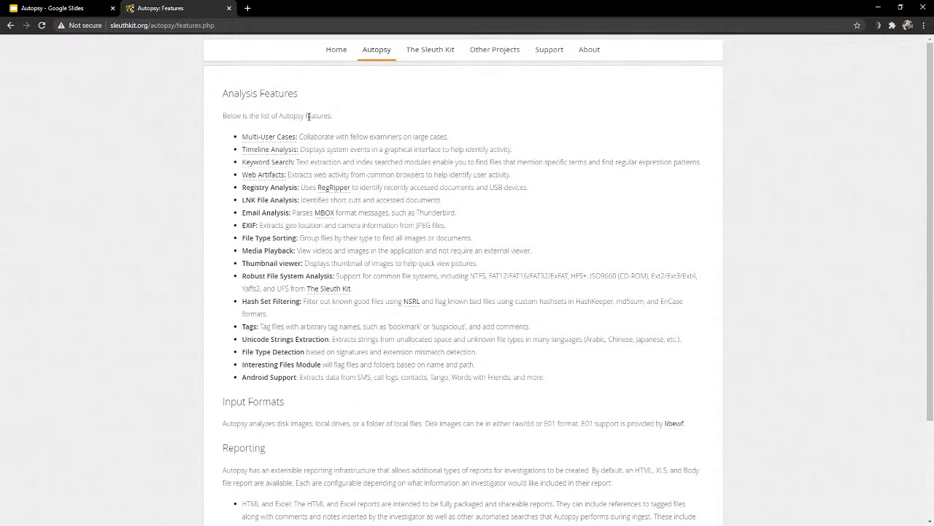
left_click_drag(302, 149, 337, 146)
left_click(499, 148)
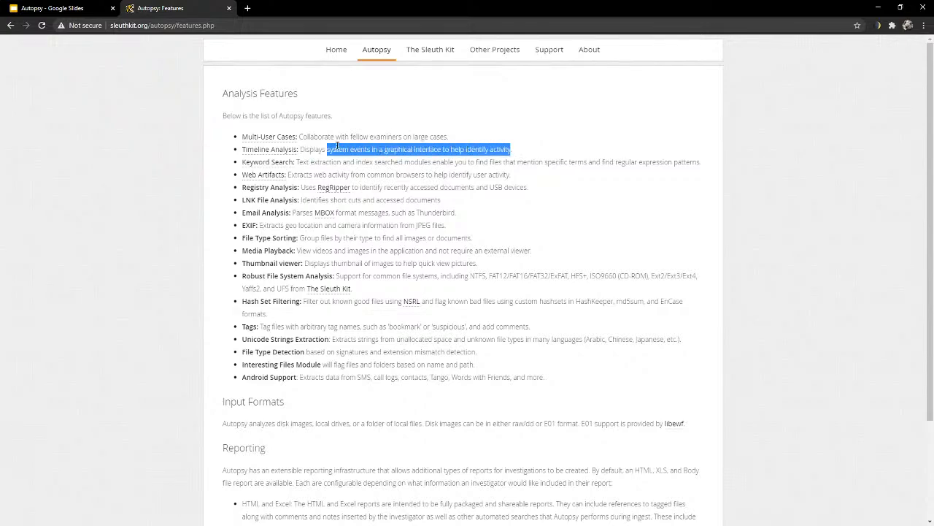
left_click(325, 148)
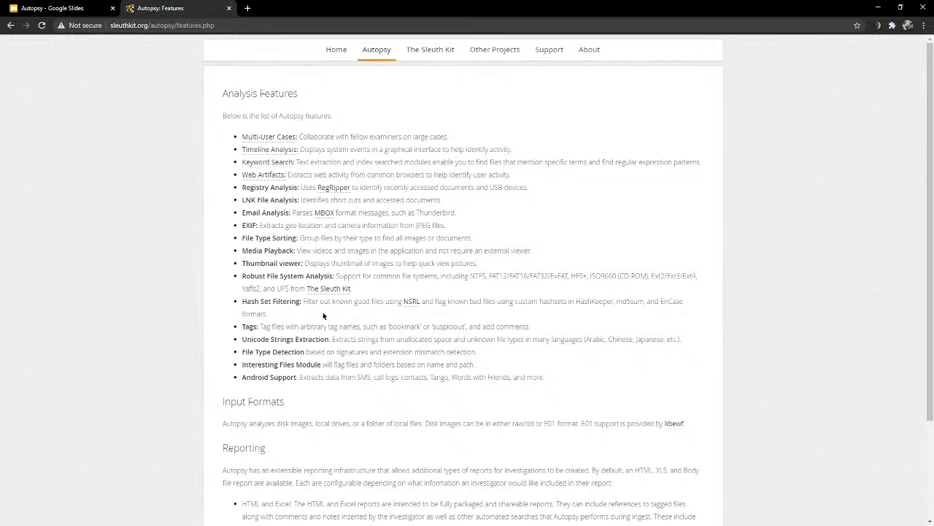
scroll(323, 312, "down", 1)
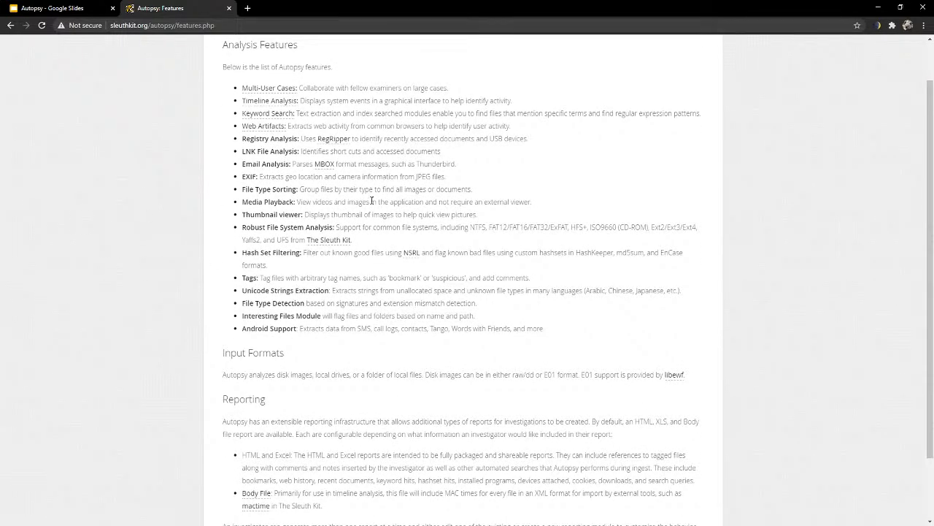
scroll(371, 201, "up", 1)
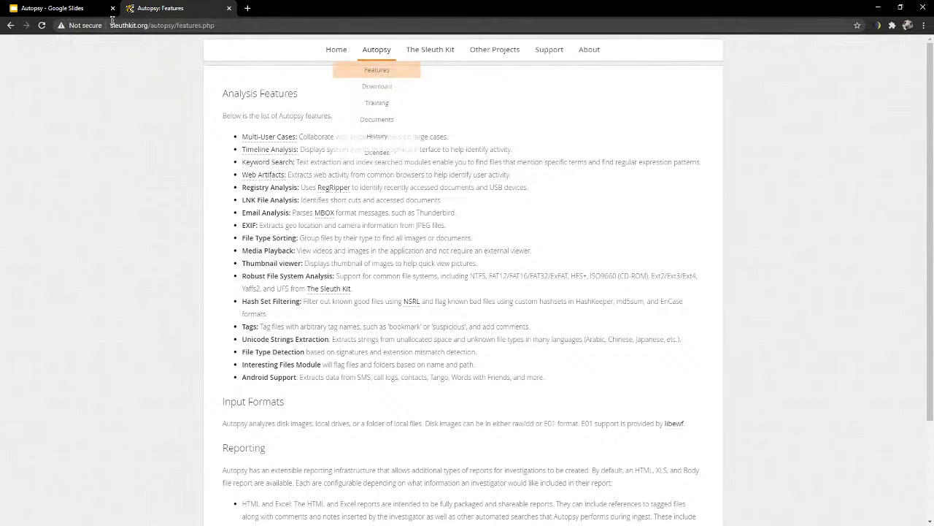
double_click(134, 25)
left_click(134, 79)
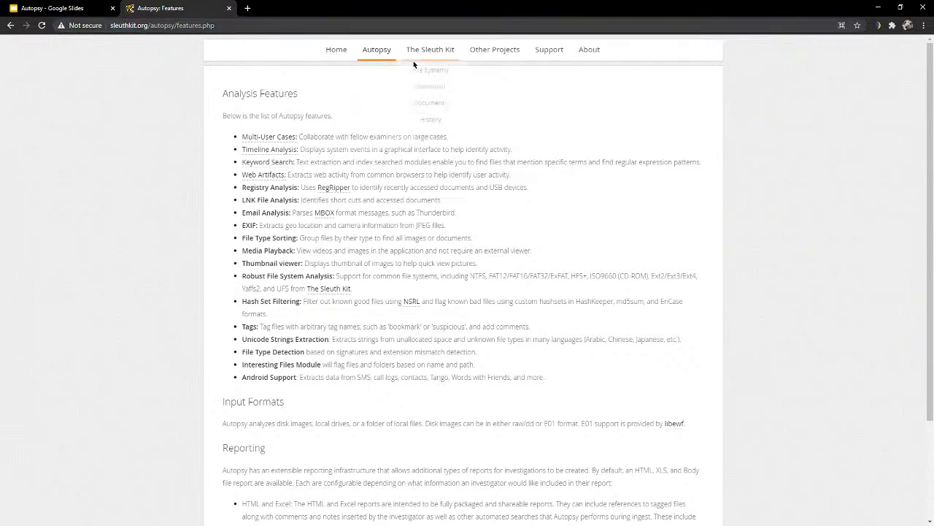
mouse_move(388, 54)
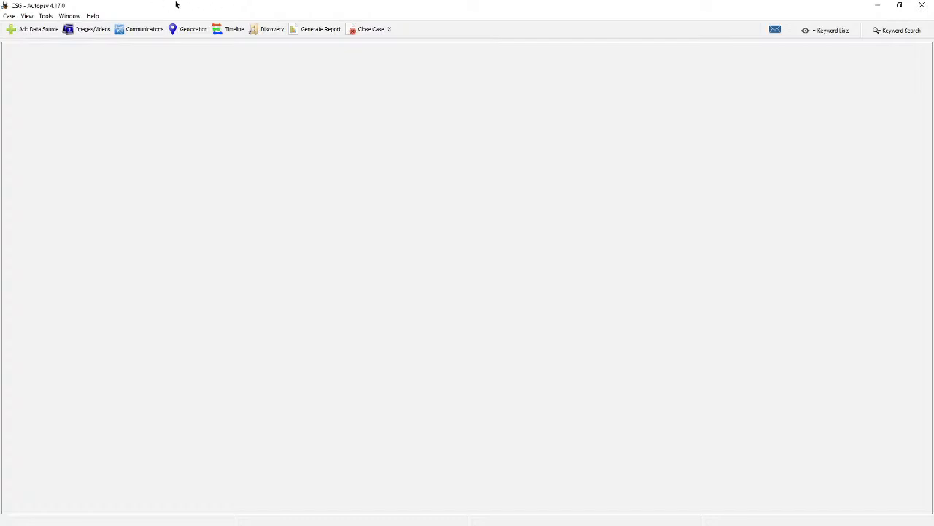
- Start a new case in Autopsy named CSG2 and continue to its optional information
left_click(9, 15)
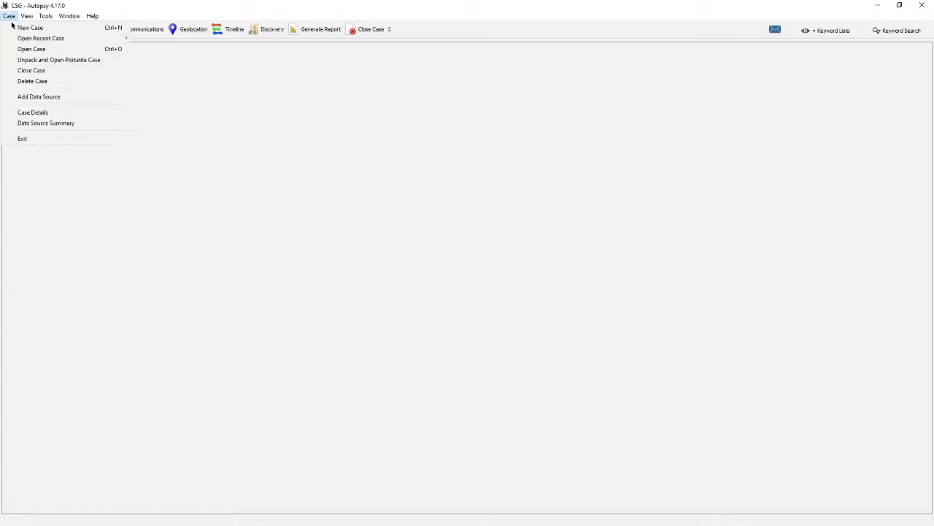
left_click(31, 28)
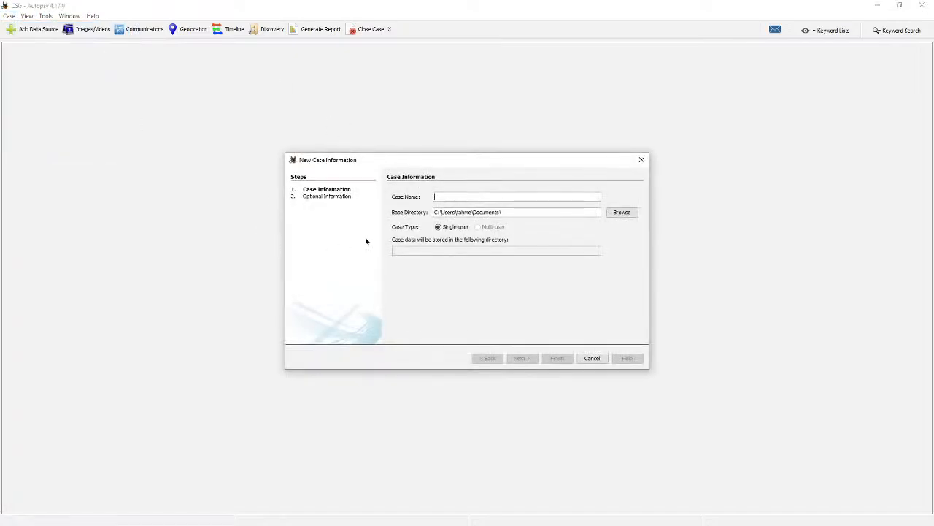
type("CSG")
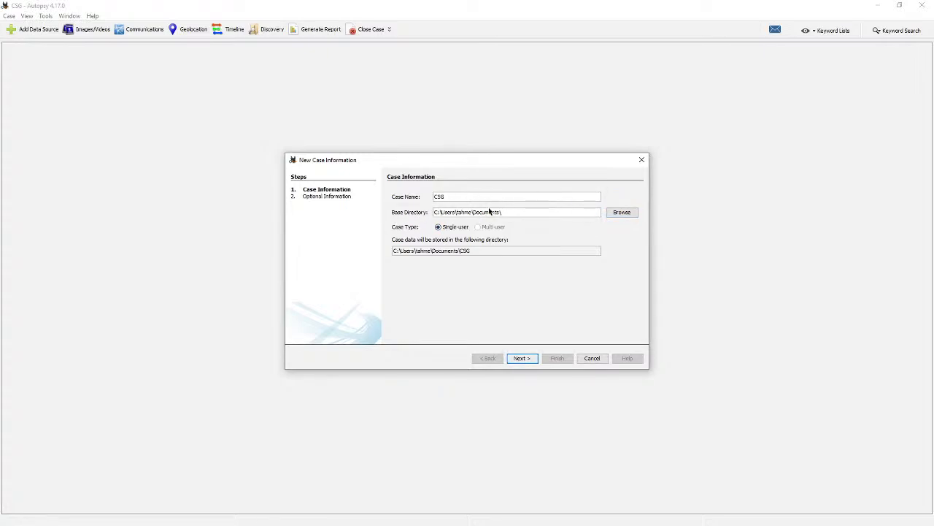
left_click(520, 359)
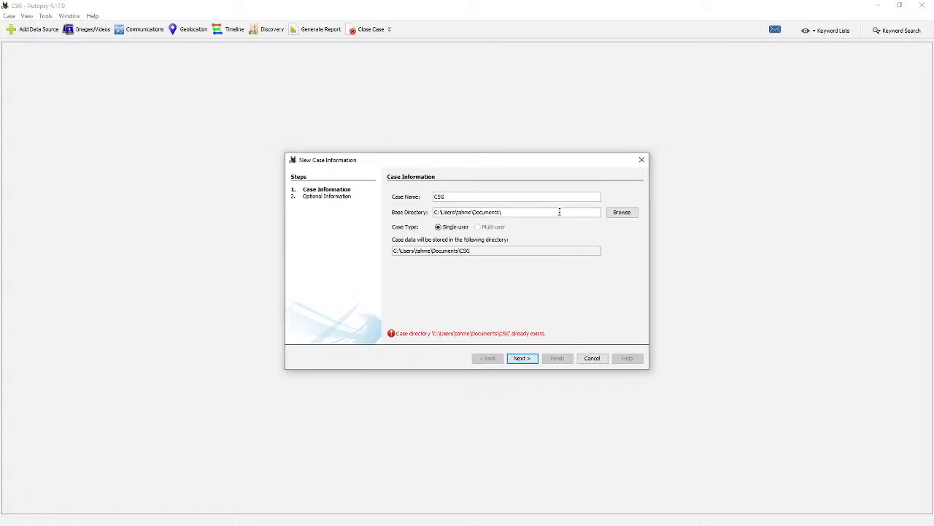
left_click(457, 197)
type("2")
left_click(522, 358)
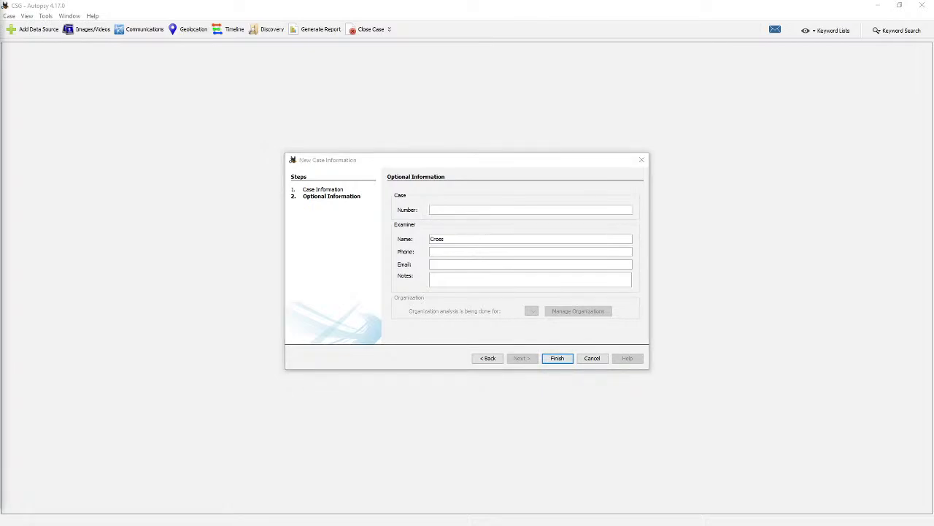
- Enter 4 as the case number, leave the examiner's contact fields and notes blank, and finish creating the case
left_click(466, 209)
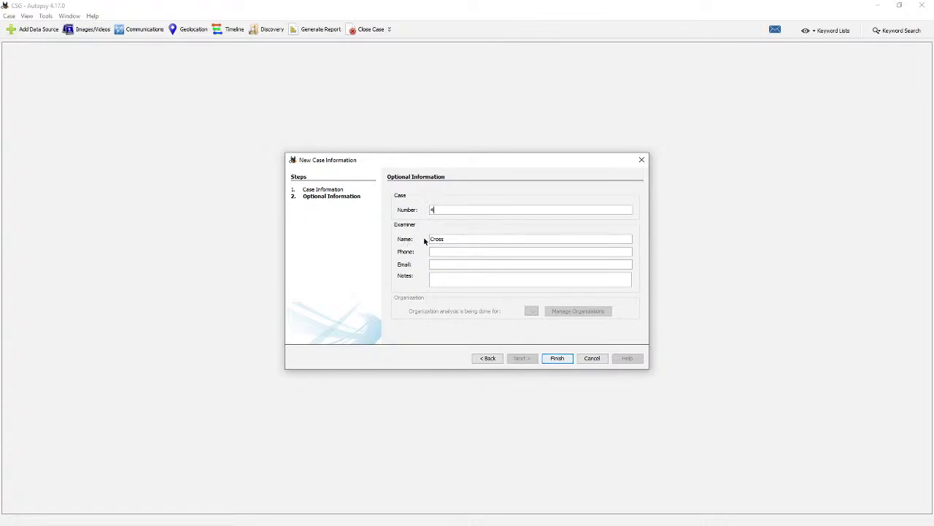
double_click(449, 239)
left_click(481, 249)
left_click(479, 264)
left_click(461, 279)
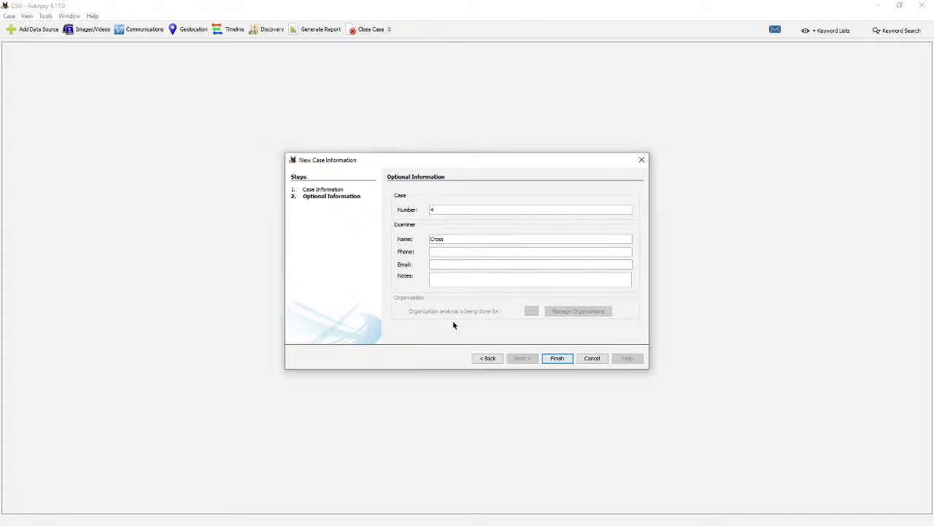
left_click(557, 357)
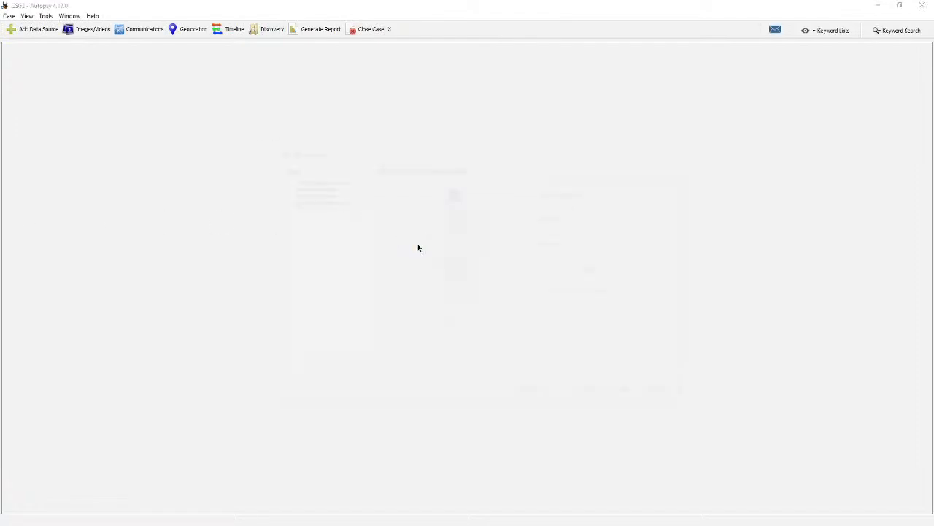
- Choose Disk Image or VM File as the type of data source to add and continue to selecting the source
left_click_drag(462, 149, 447, 131)
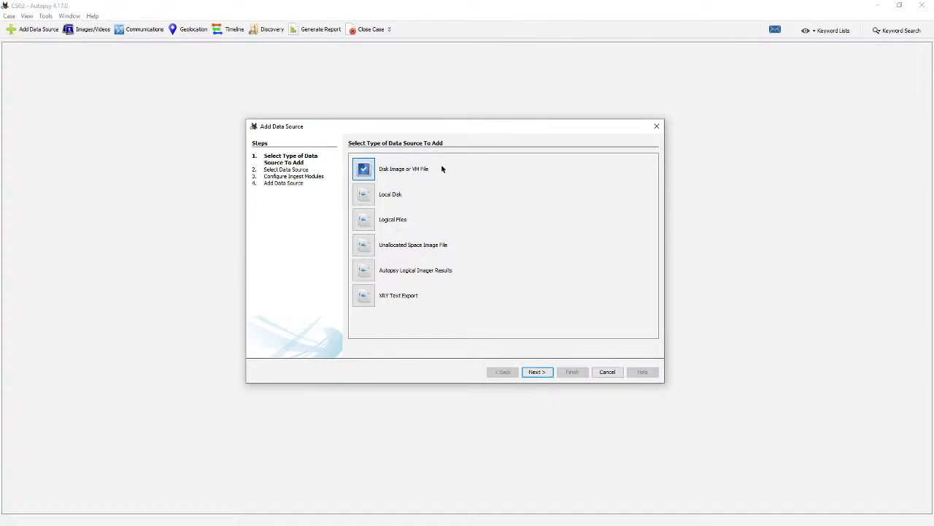
left_click(442, 197)
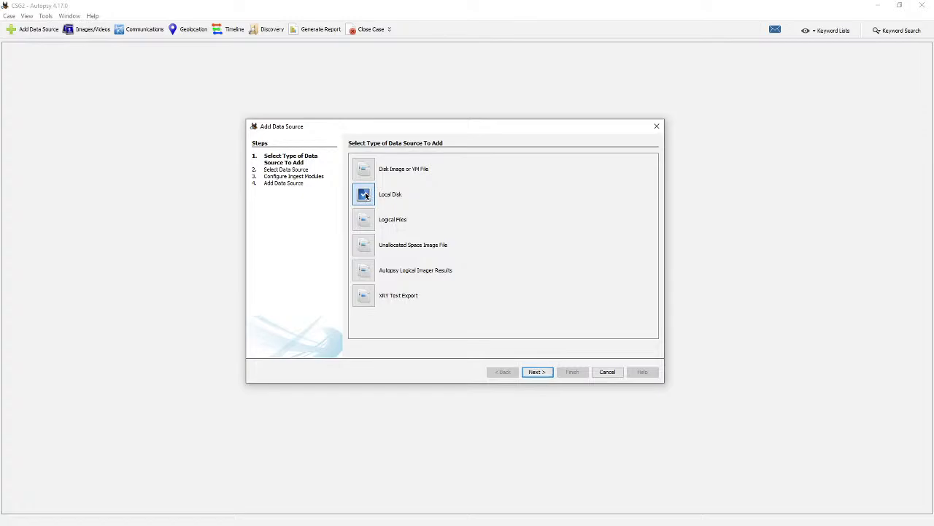
left_click(365, 223)
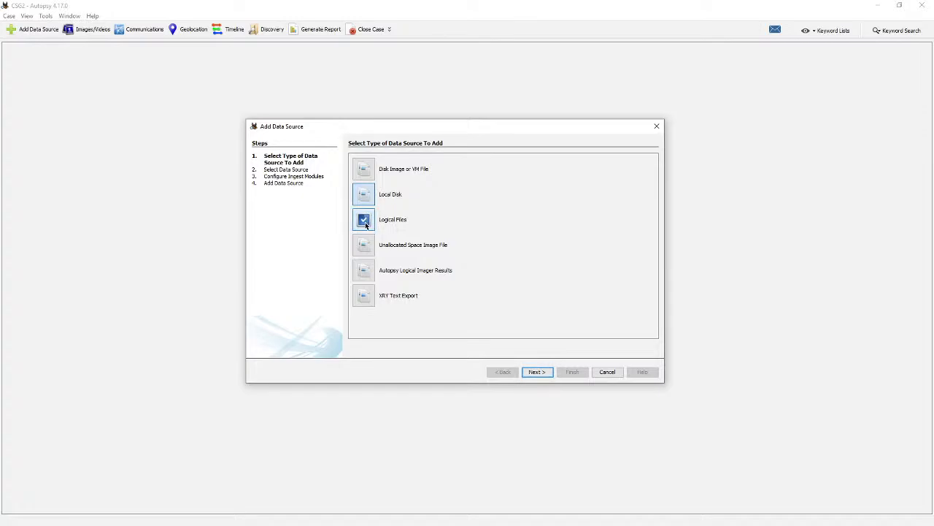
left_click(363, 246)
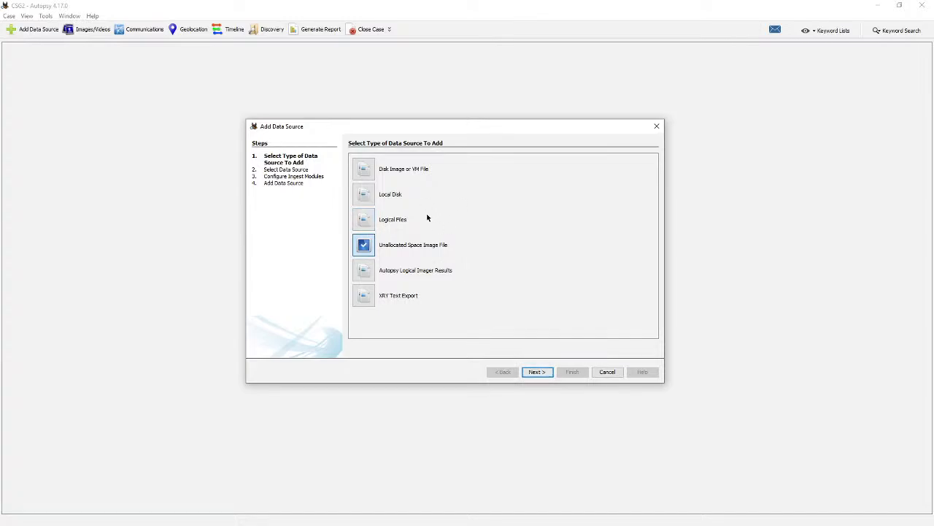
left_click(366, 173)
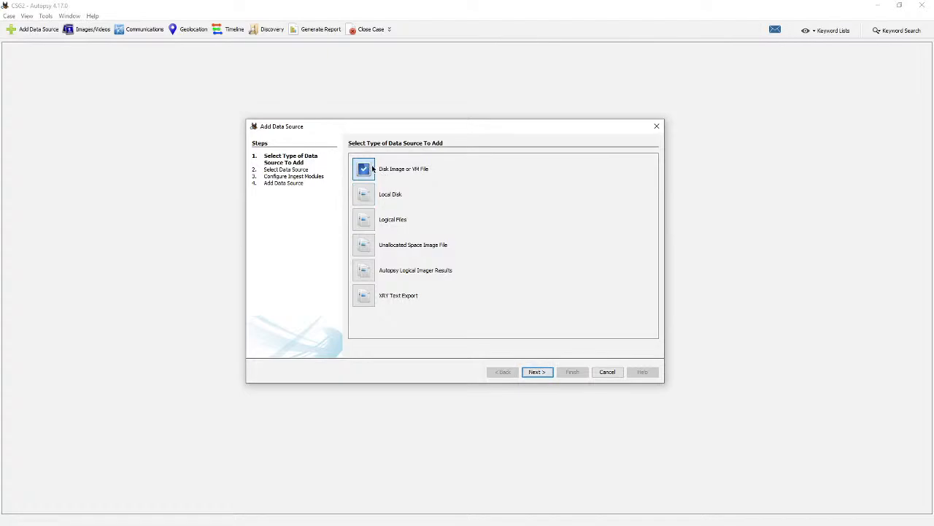
left_click(538, 372)
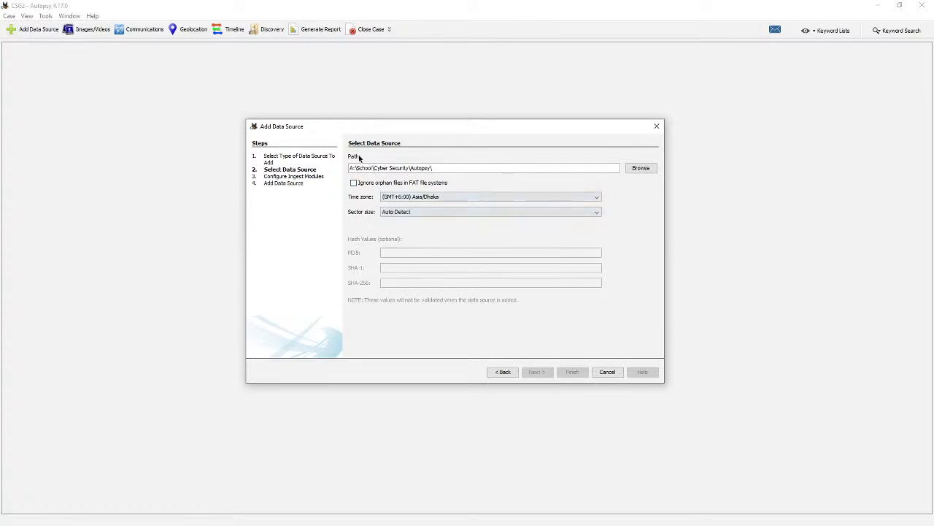
- Load charlie-work-usb-2009-12-11.E01 as the data source and continue to the ingest module configuration
left_click(642, 169)
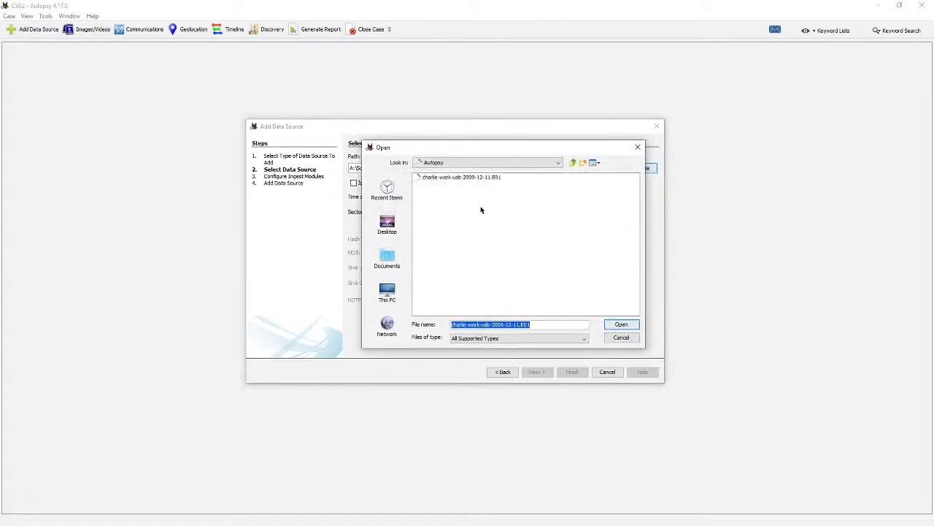
left_click_drag(511, 149, 608, 133)
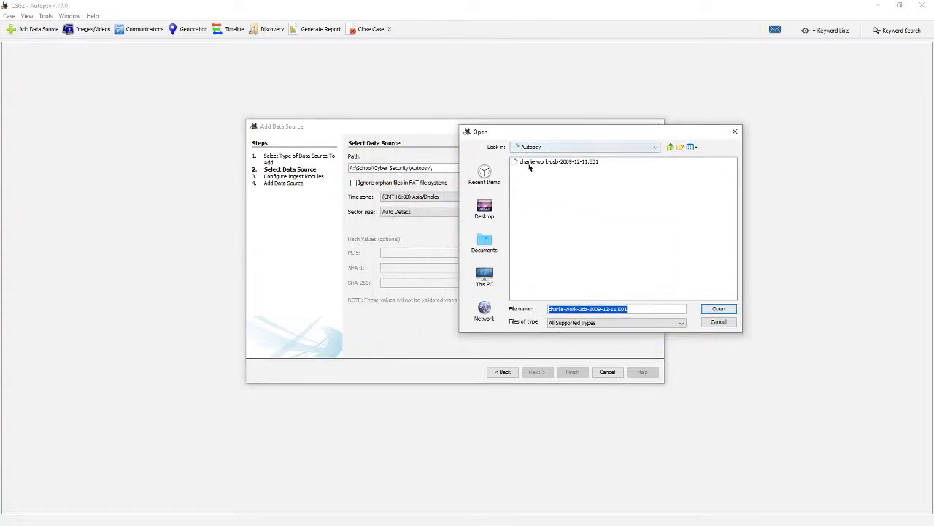
left_click(567, 162)
left_click(606, 191)
left_click(575, 163)
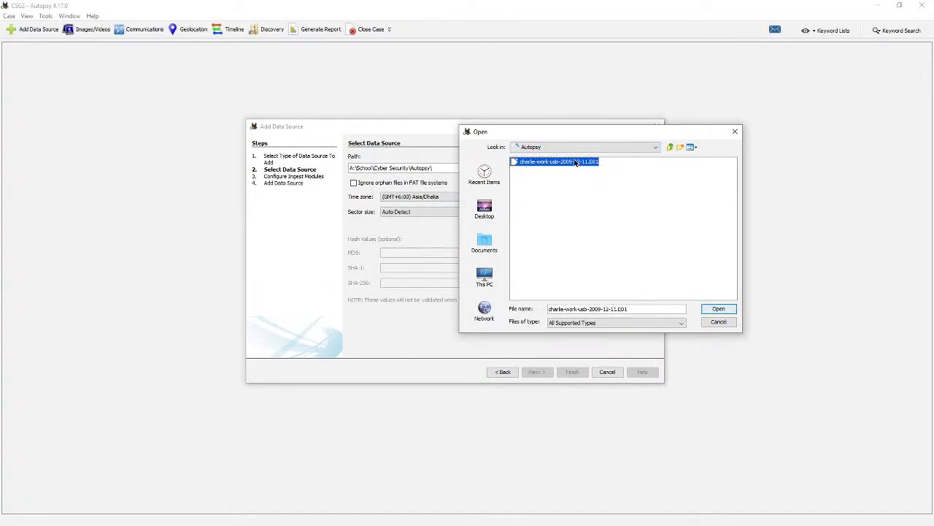
left_click(718, 309)
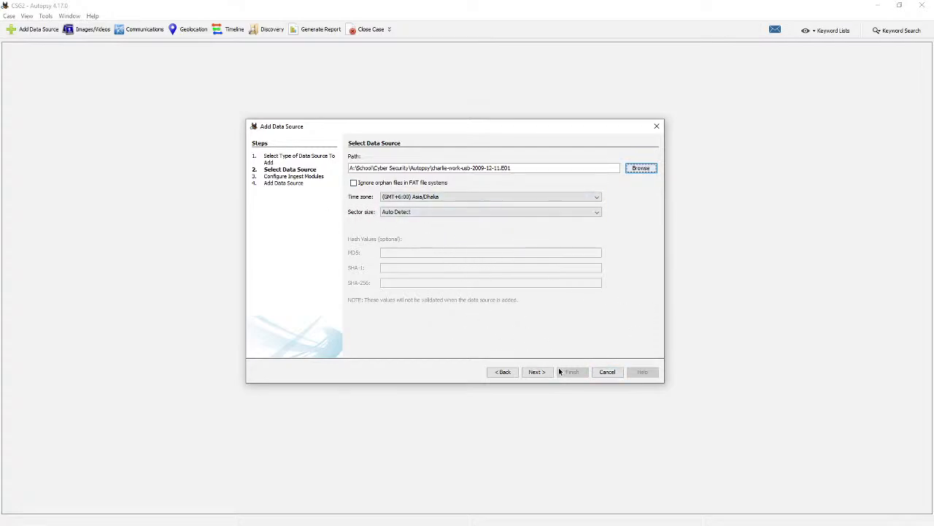
left_click(538, 372)
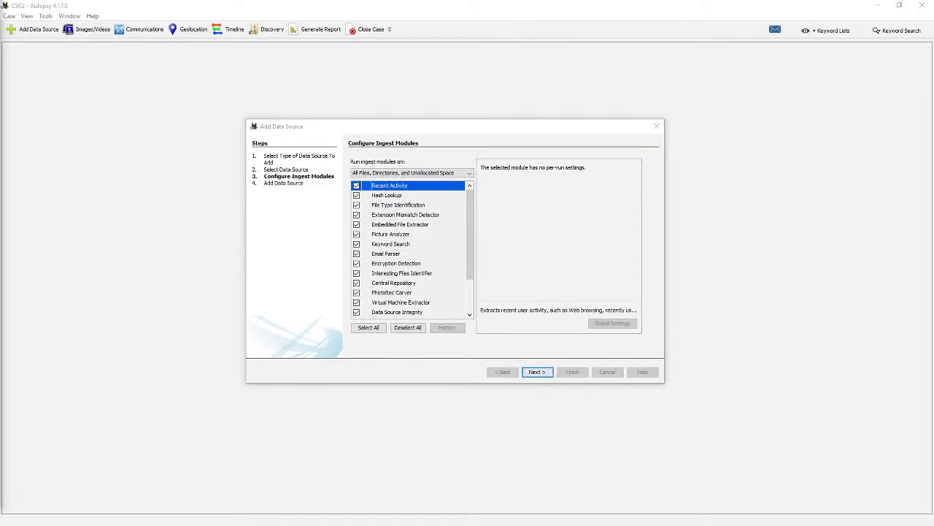
- Switch the ingest scope to All Files and Directories (Not Unallocated Space), and return it to All Files, Directories, and Unallocated Space
mouse_move(470, 208)
left_mouse_down()
mouse_move(472, 244)
mouse_move(469, 202)
left_mouse_up()
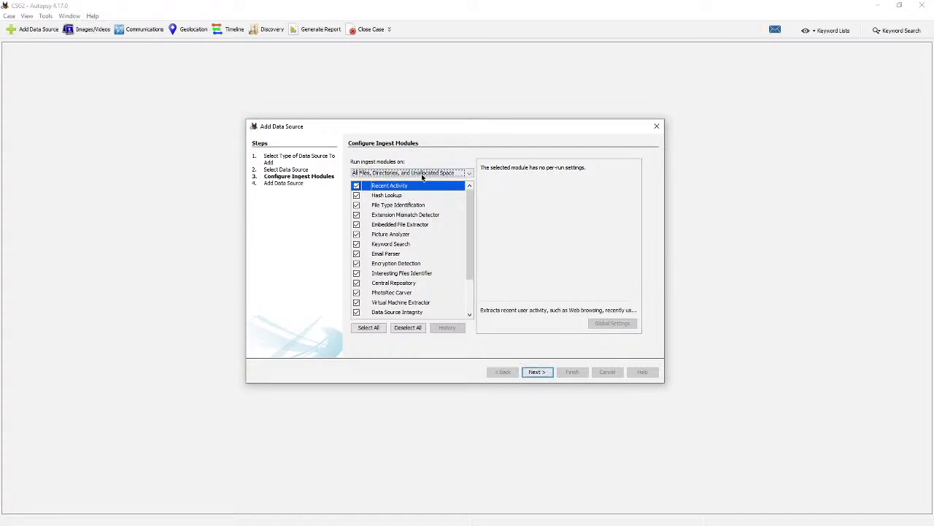
left_click(444, 174)
left_click(444, 176)
left_click(420, 173)
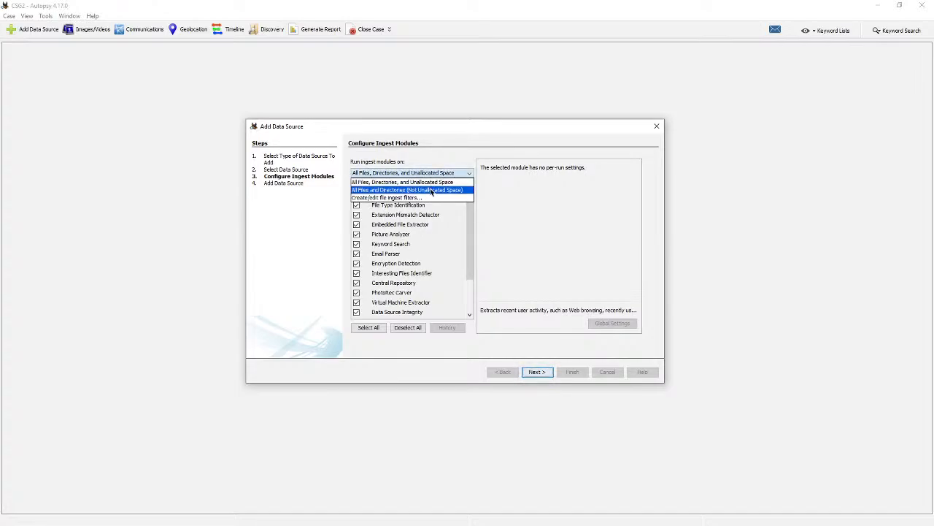
left_click(430, 190)
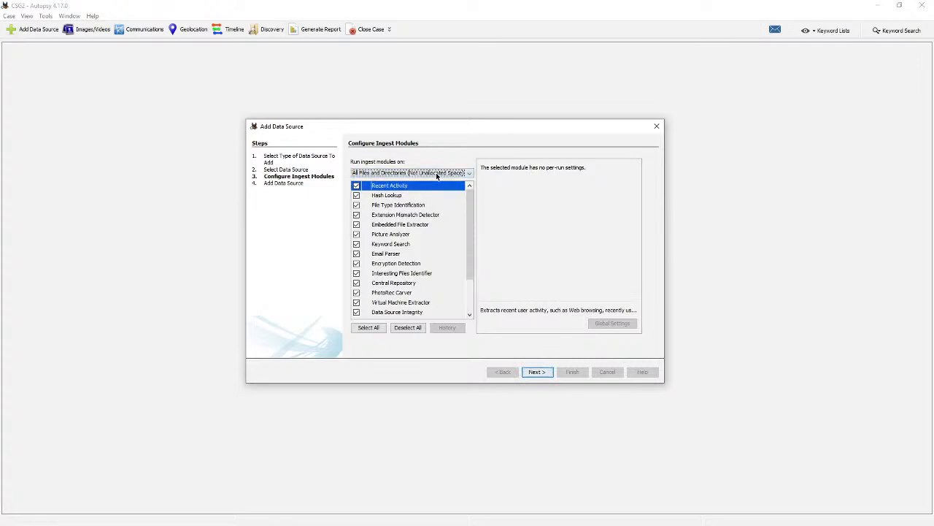
left_click(438, 173)
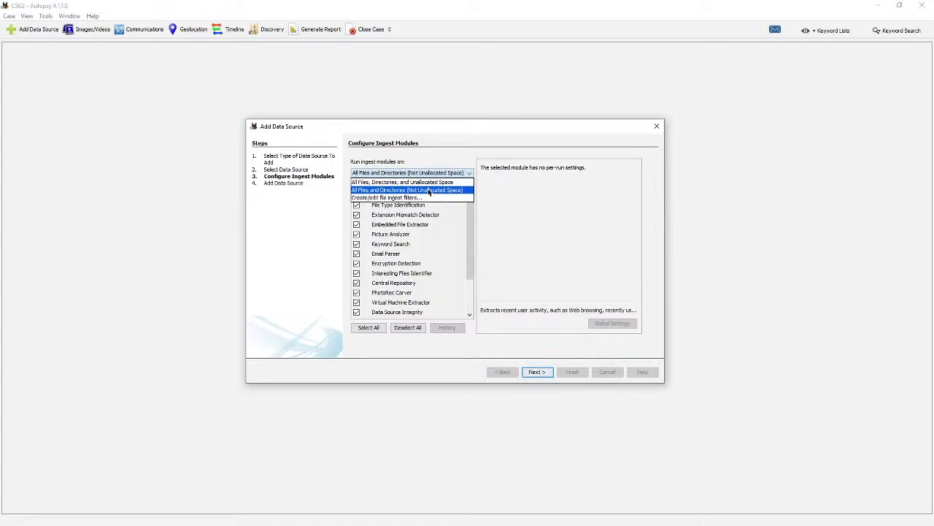
left_click(429, 190)
left_click(427, 173)
left_click(409, 182)
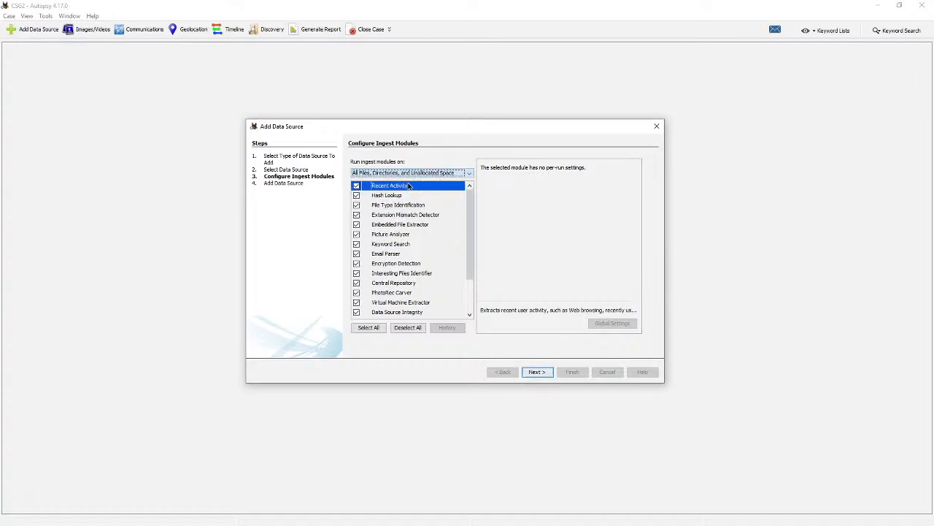
left_click_drag(469, 208, 447, 209)
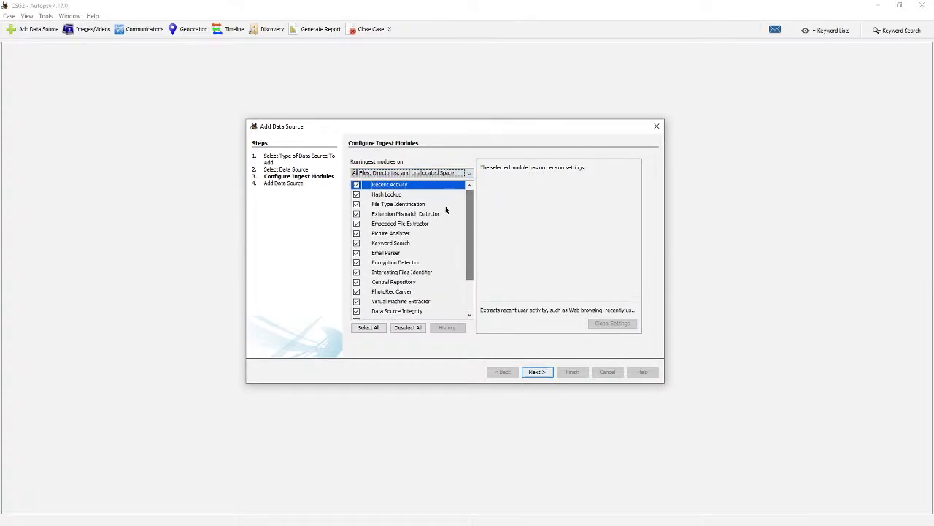
- Review the ingest module list and the per-run settings of Recent Activity, Hash Lookup and File Type Identification
scroll(378, 211, "down", 3)
scroll(380, 293, "up", 3)
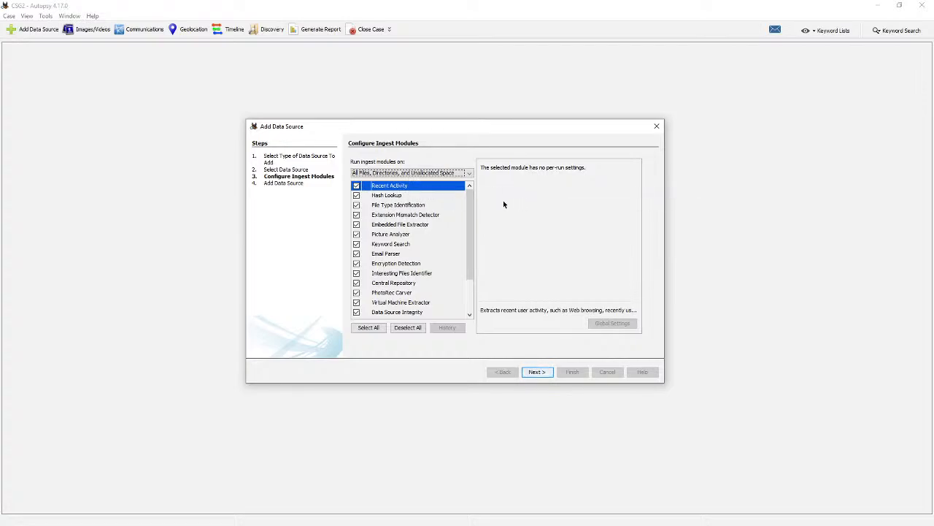
left_click(422, 195)
left_click(431, 186)
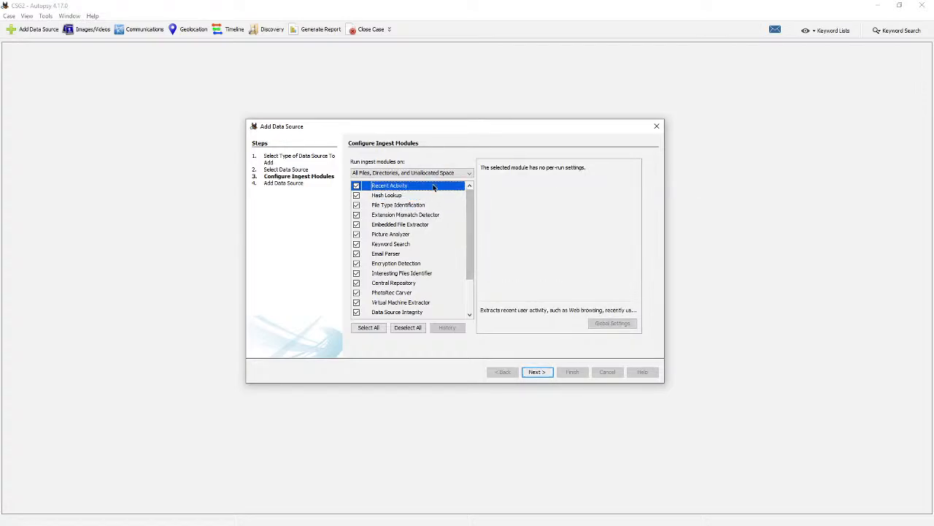
left_click(429, 197)
left_click(429, 187)
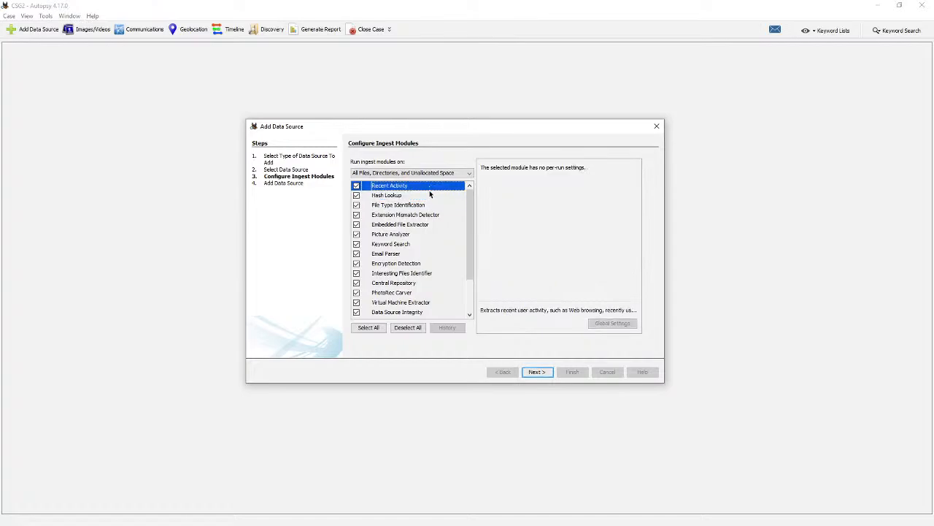
left_click(428, 197)
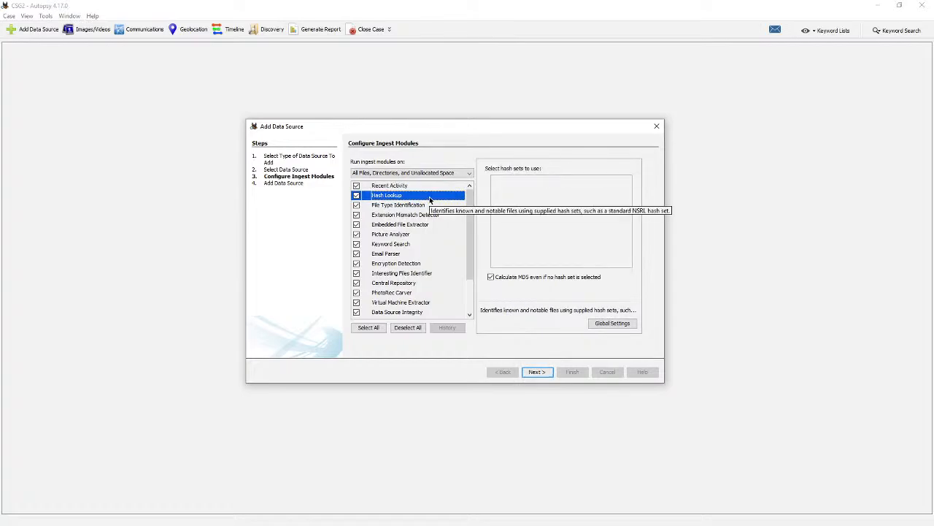
left_click(428, 205)
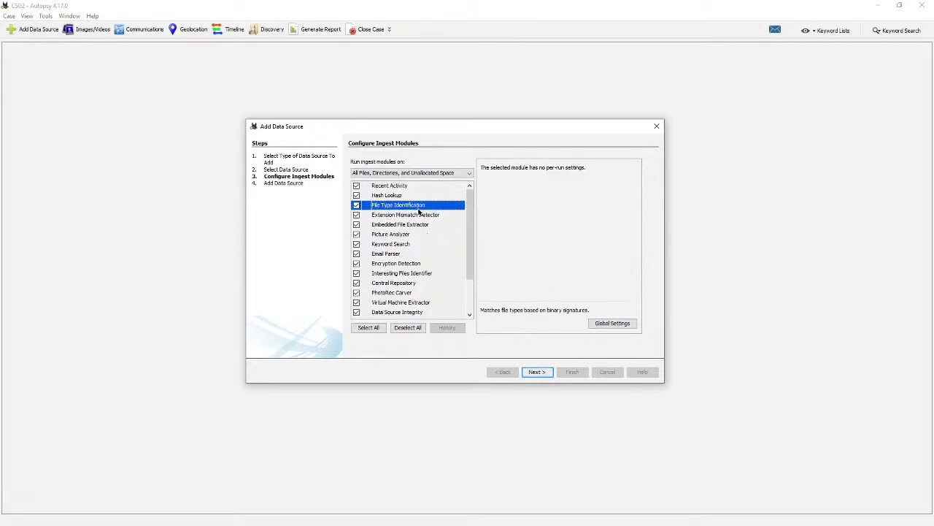
- Examine the settings of the Keyword Search, Extension Mismatch Detector, Encryption Detection and Virtual Machine Extractor ingest modules
left_click(420, 215)
left_click(425, 253)
left_click(436, 207)
left_click(383, 244)
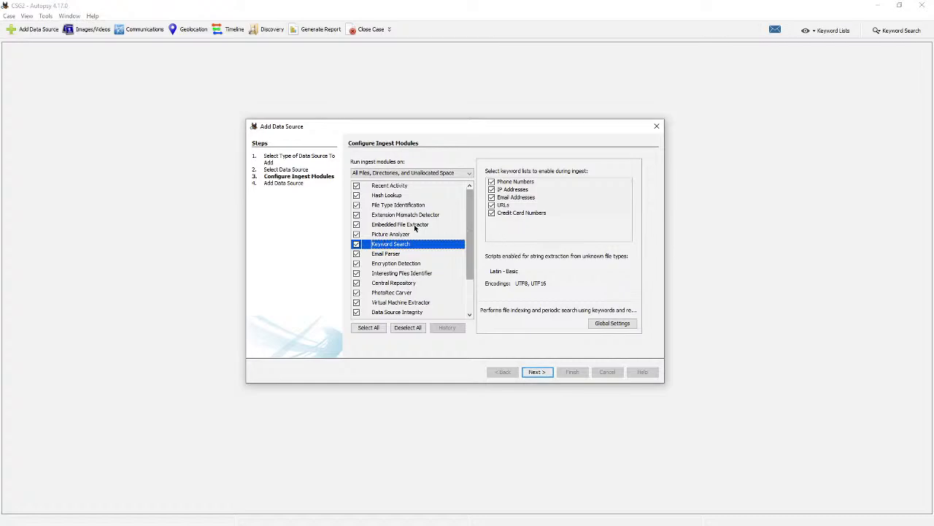
left_click(440, 216)
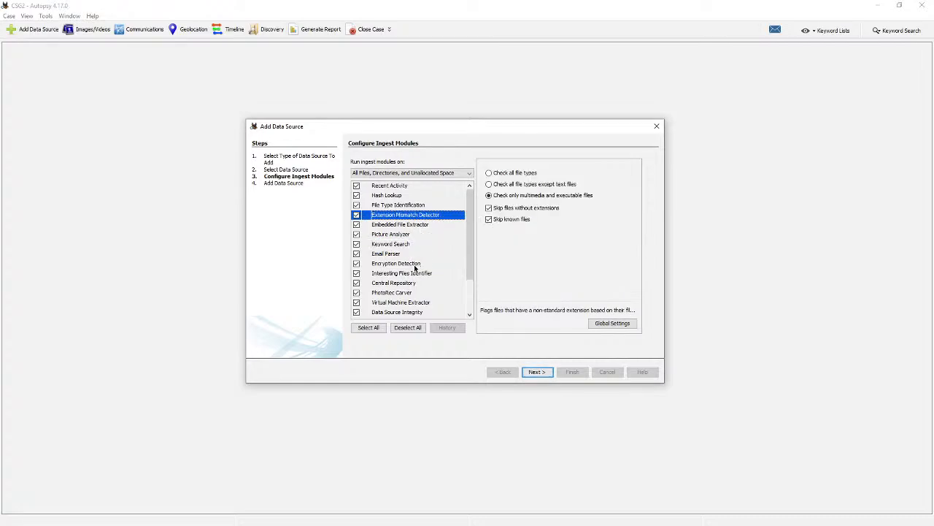
left_click(425, 254)
left_click(430, 264)
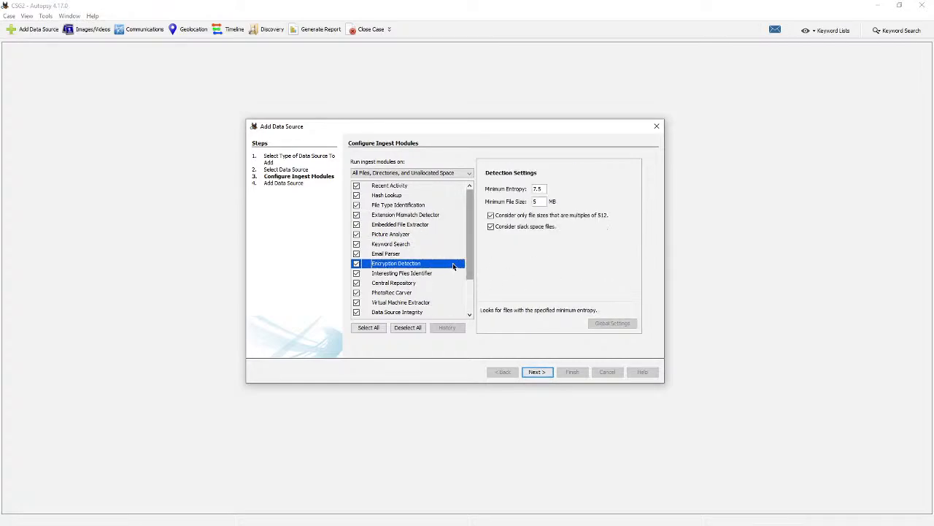
scroll(428, 265, "down", 2)
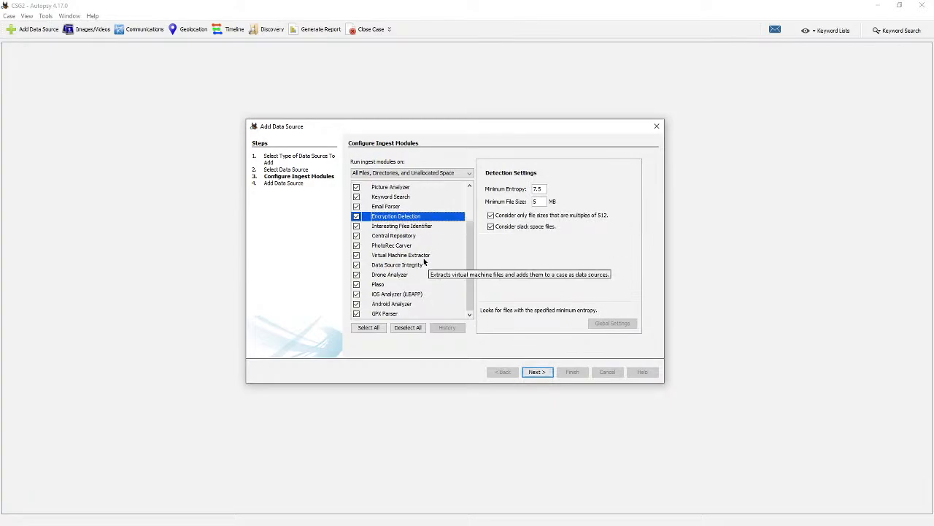
left_click(425, 257)
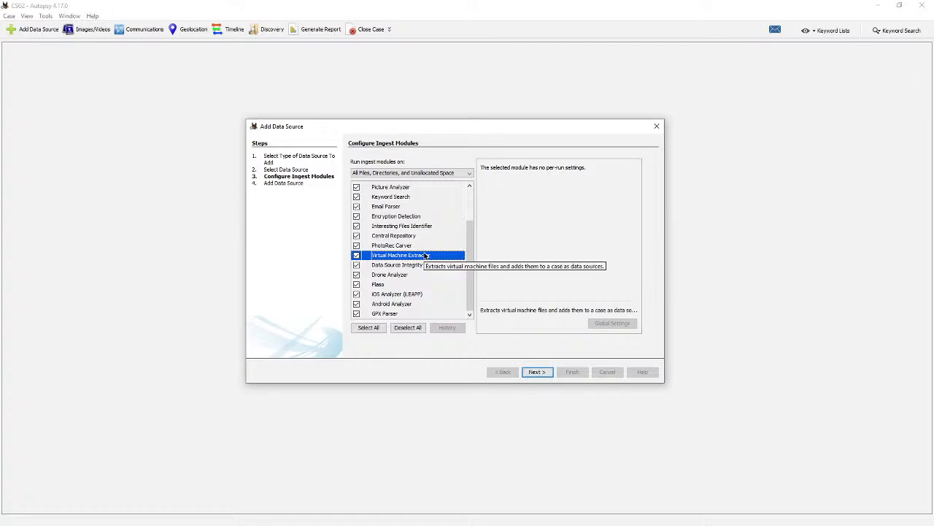
- Go back through the ingest modules from Extension Mismatch Detector to Encryption Detection and review their options
scroll(422, 286, "up", 1)
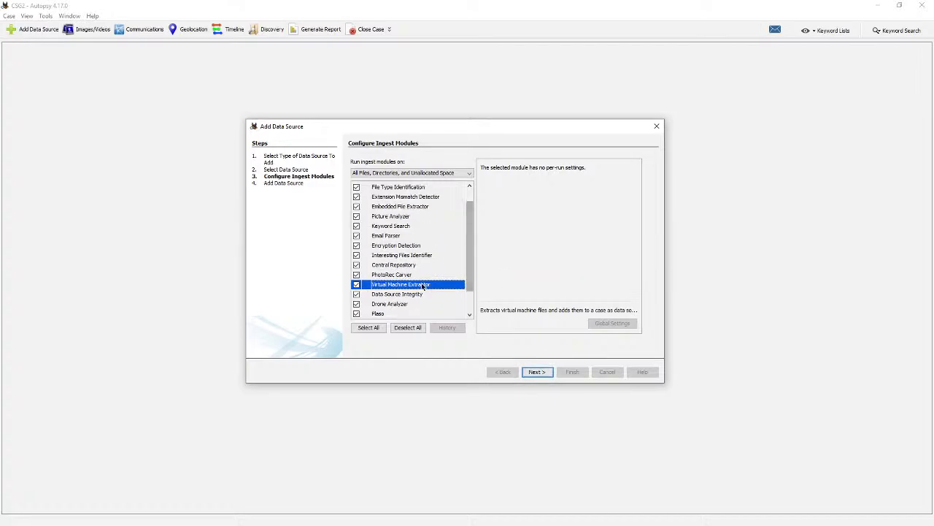
scroll(422, 286, "up", 1)
left_click(412, 234)
left_click(422, 217)
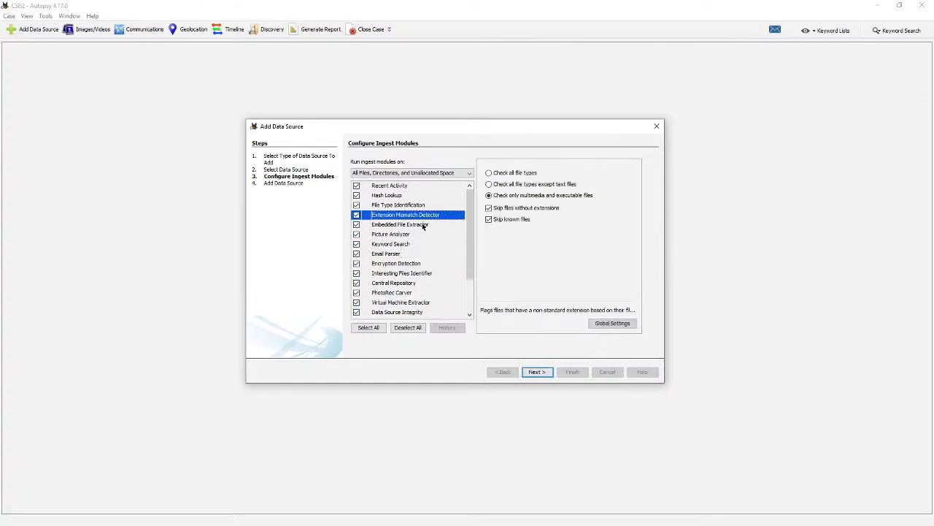
left_click(422, 225)
left_click(422, 235)
left_click(421, 254)
left_click(423, 264)
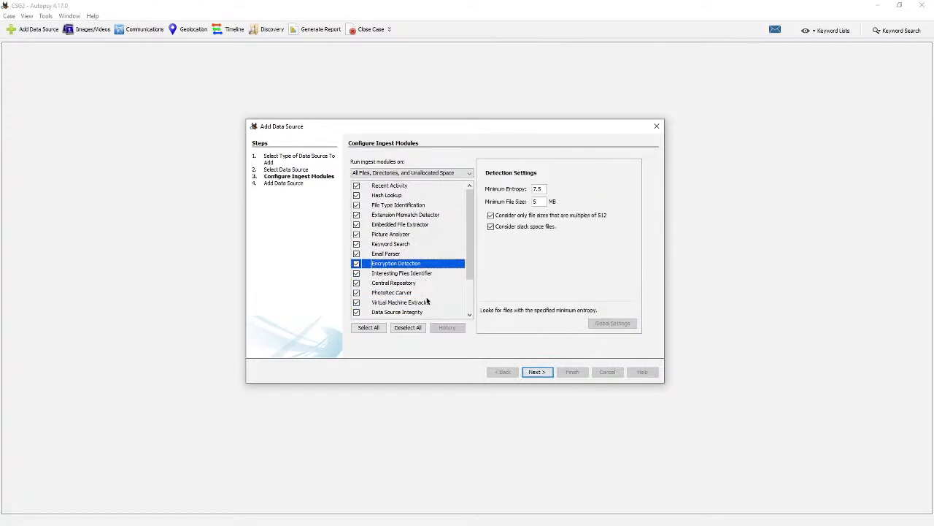
- Inspect the Interesting Files Identifier's global rule sets, including Cloud Storage and Privacy Programs, and leave the settings without saving
left_click(423, 275)
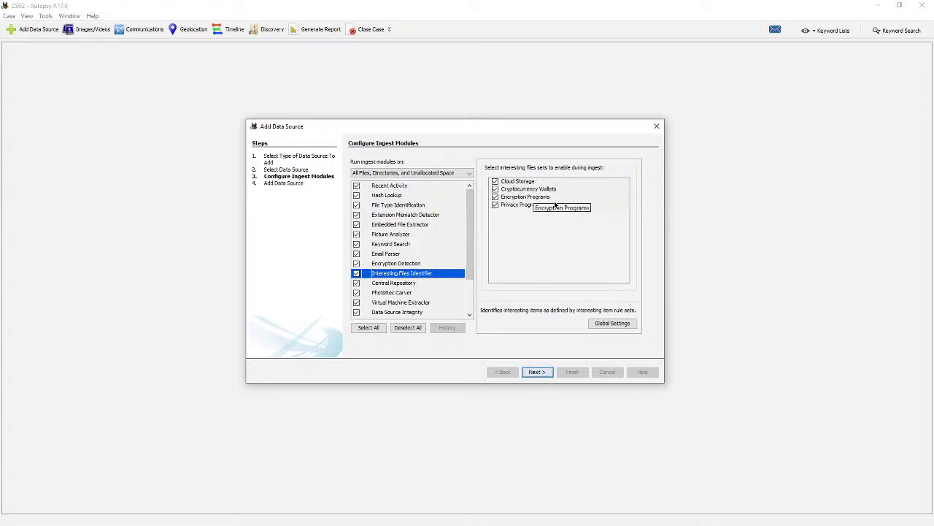
left_click(612, 323)
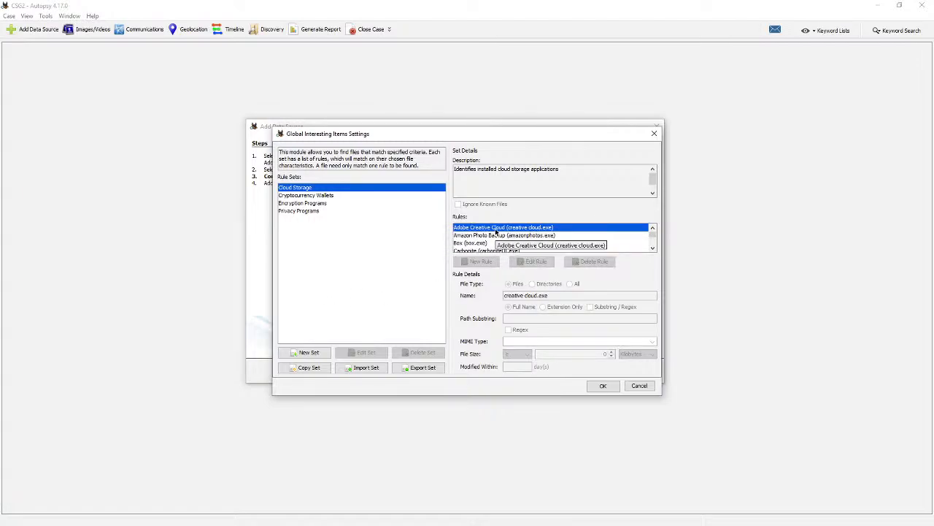
scroll(492, 241, "down", 2)
scroll(492, 241, "up", 2)
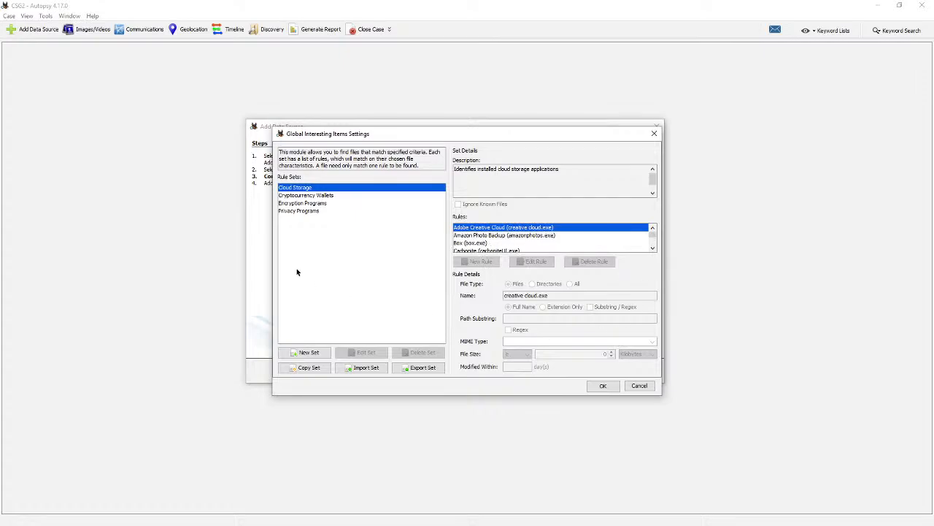
left_click(304, 218)
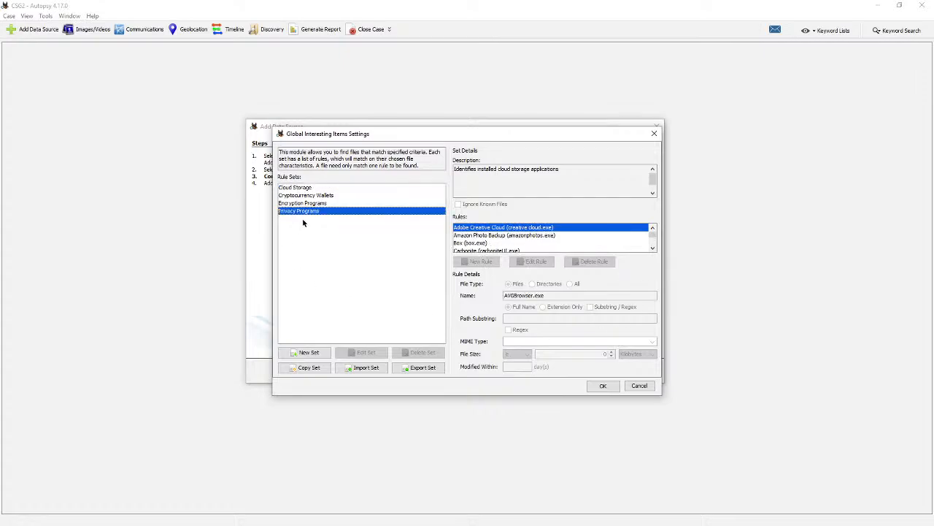
left_click(628, 388)
- Keep all Keyword Search lists enabled for the ingest and finish adding the data source to the case
left_click(395, 235)
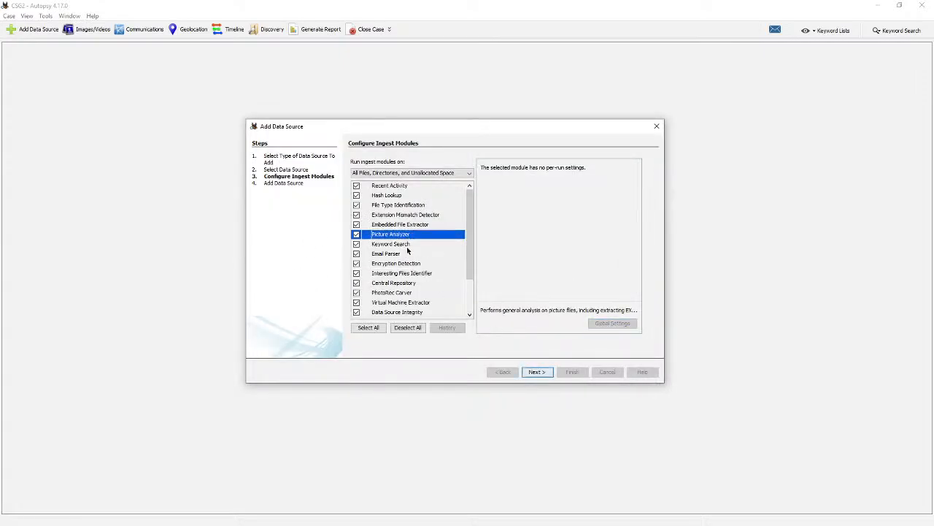
left_click(406, 245)
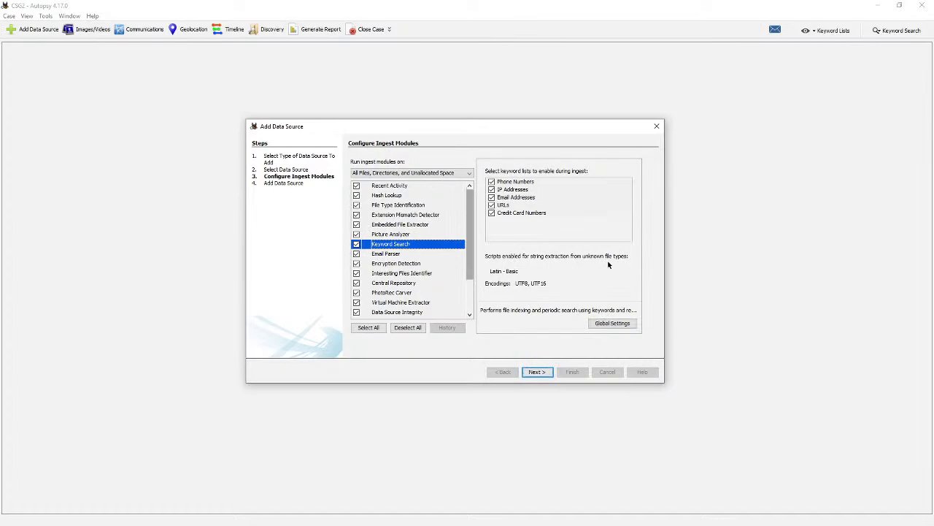
left_click(492, 182)
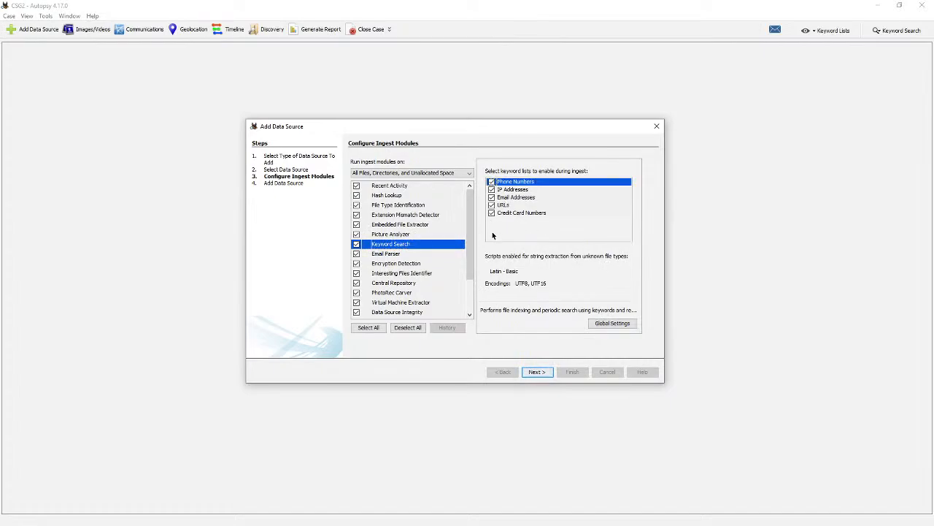
left_click(535, 373)
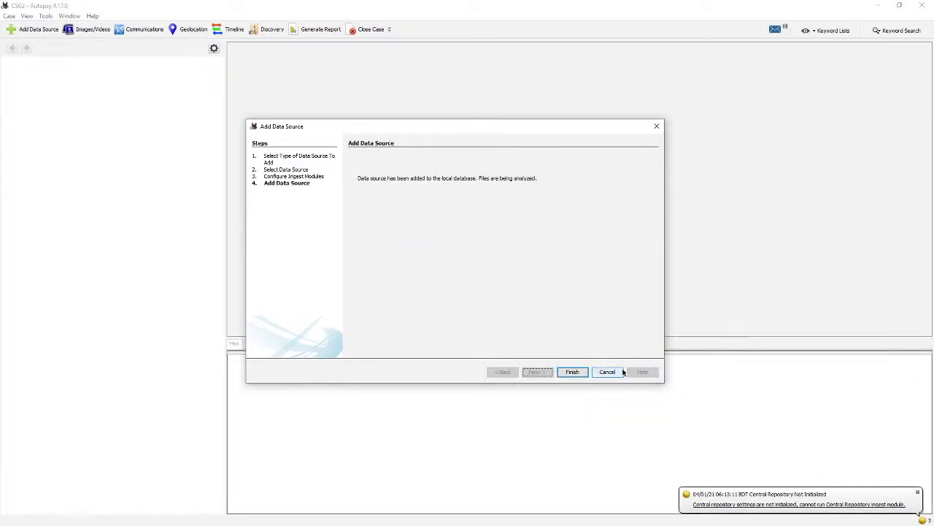
left_click_drag(470, 129, 502, 154)
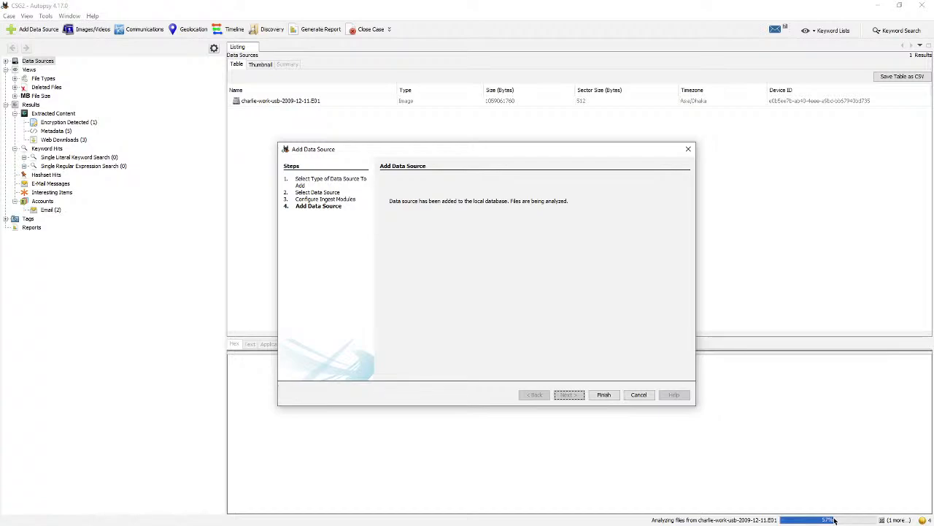
left_click(605, 394)
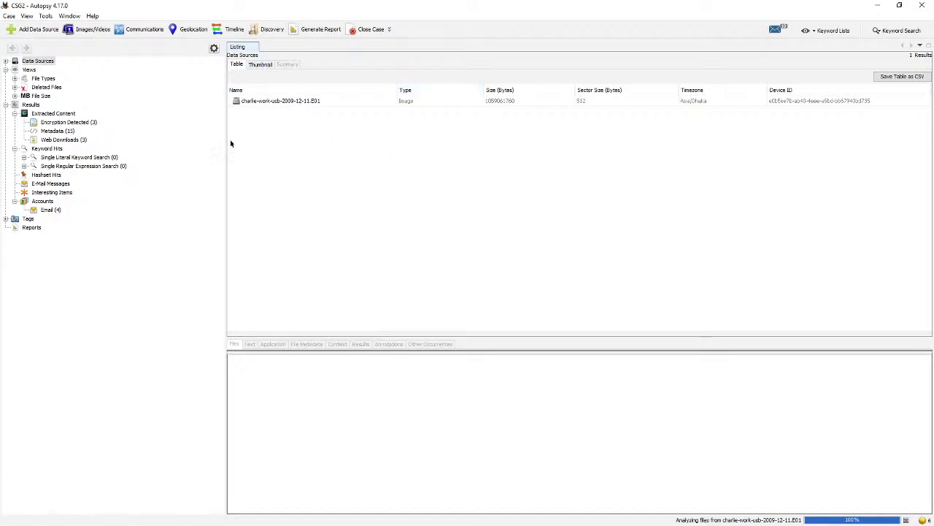
- Browse the case's file types by extension and list the Images category
left_click(15, 79)
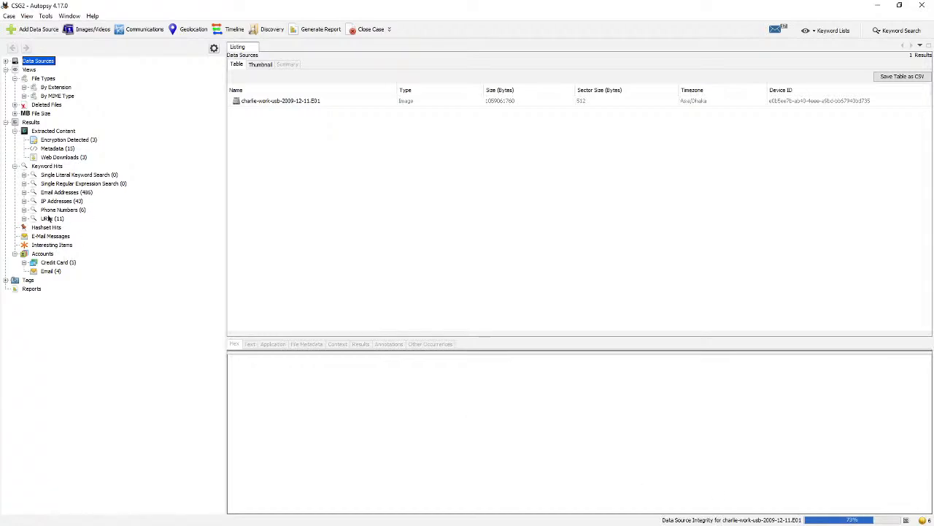
left_click(37, 79)
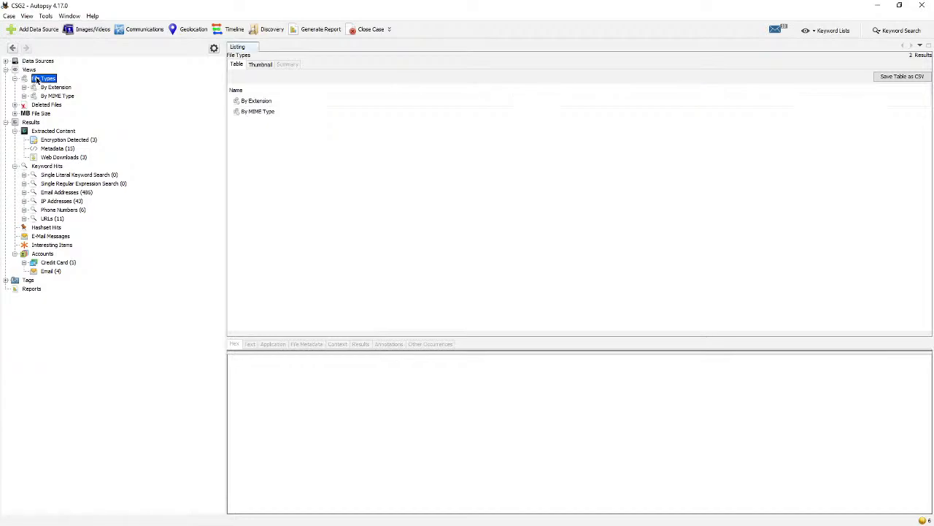
double_click(267, 102)
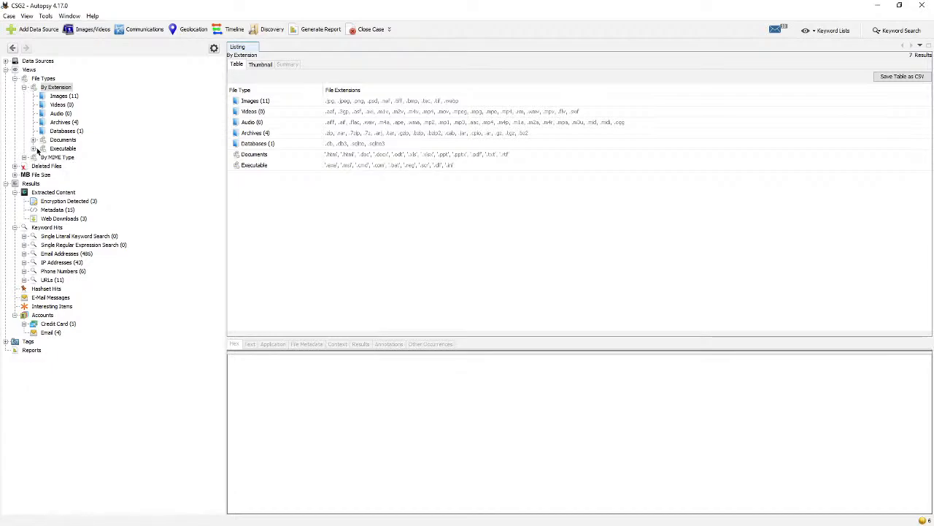
left_click(24, 87)
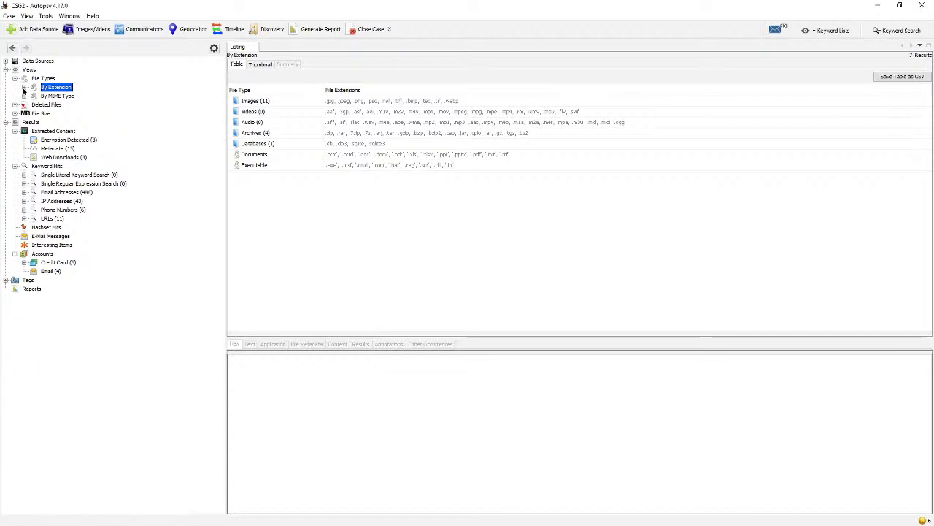
double_click(267, 100)
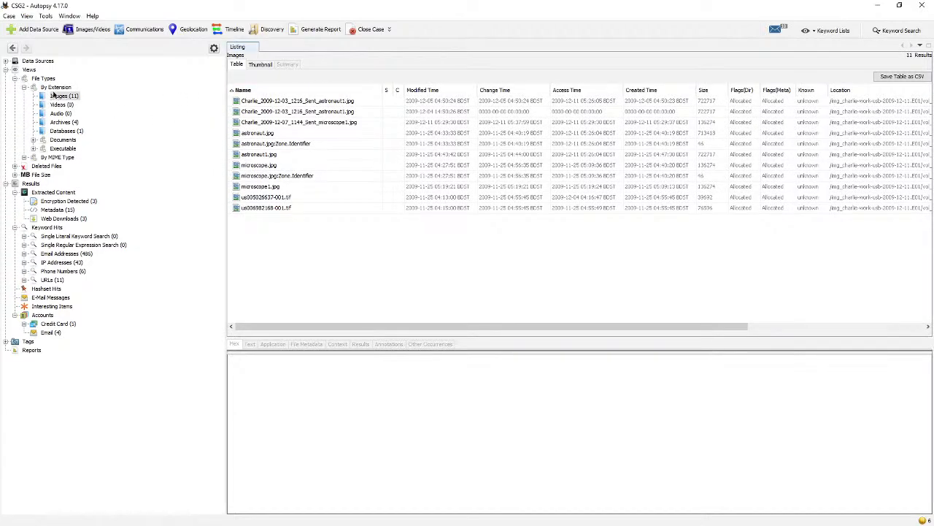
- Preview the astronaut and microscope pictures among the image files sent by Charlie, and select astronaut.jpg
left_click(306, 101)
left_click(312, 112)
left_click(315, 123)
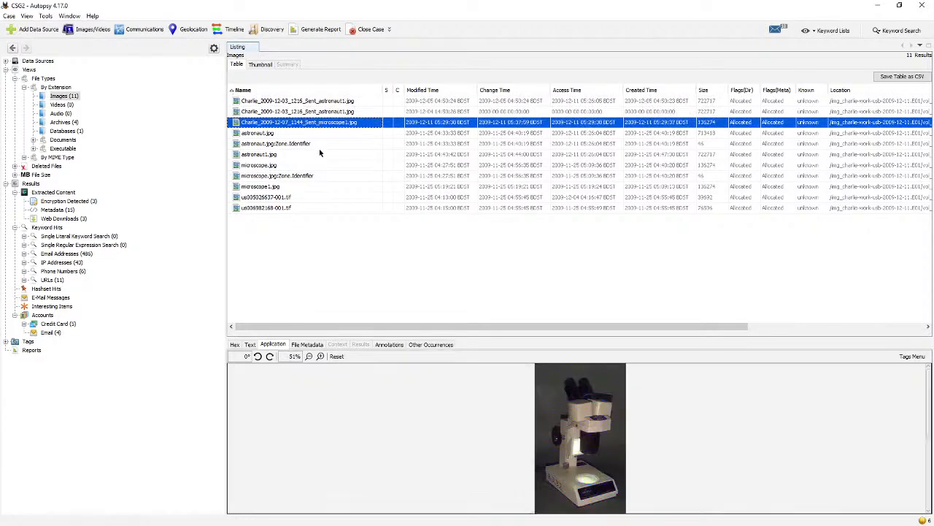
left_click(307, 100)
left_click(298, 112)
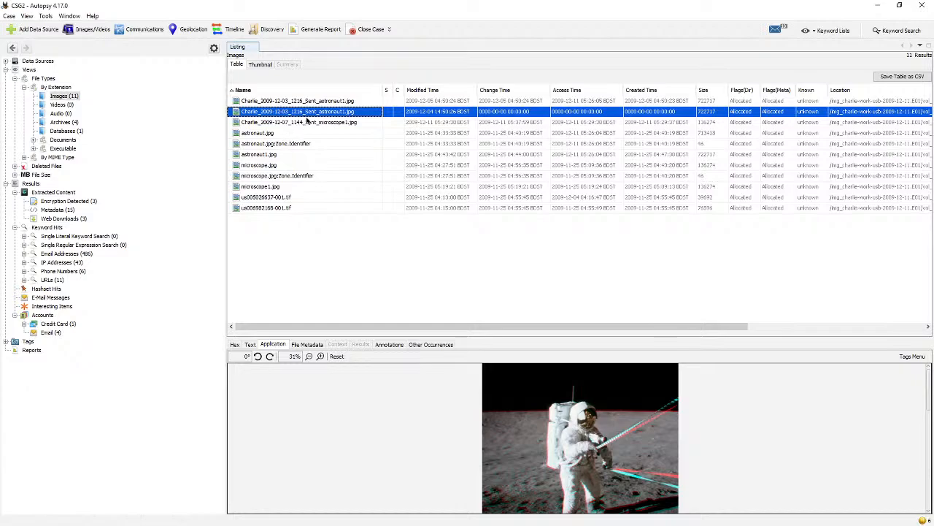
left_click(307, 133)
- Return to the By Extension overview, and check the File System and All categories under Deleted Files
left_click(25, 87)
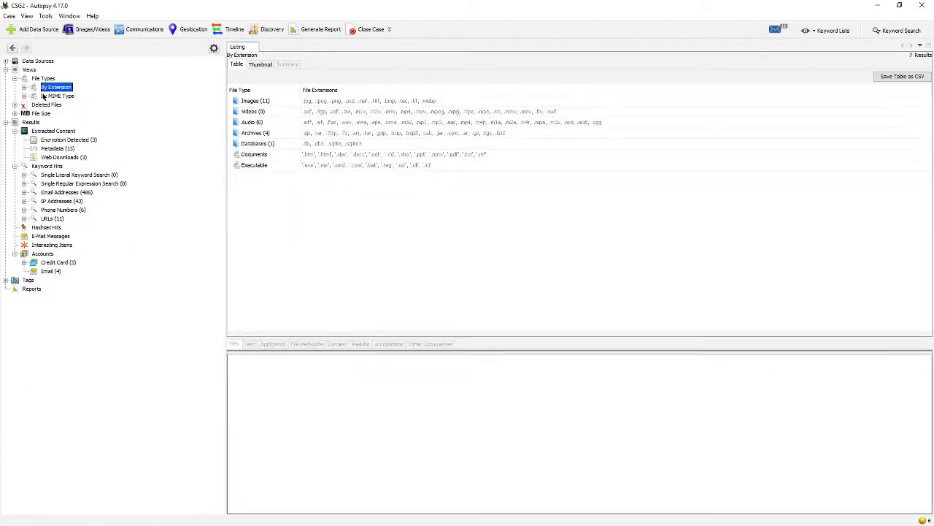
left_click(262, 144)
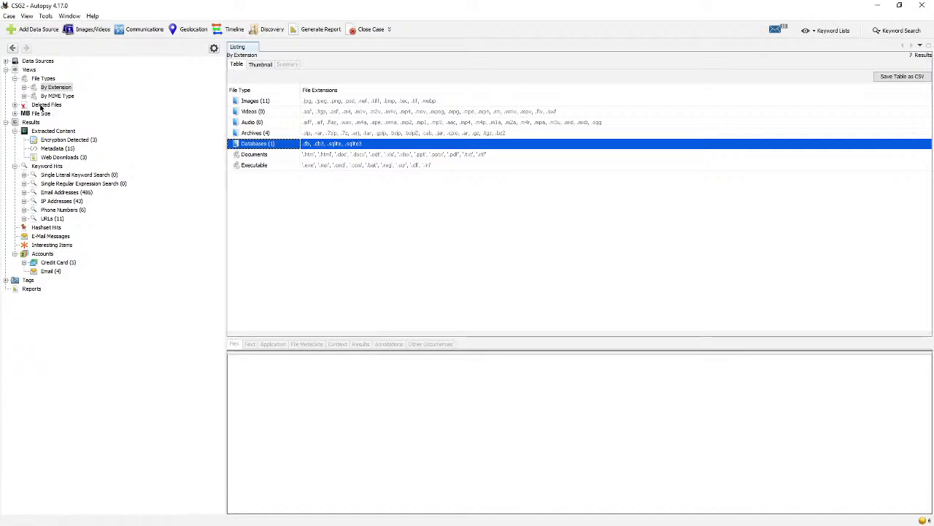
left_click(43, 104)
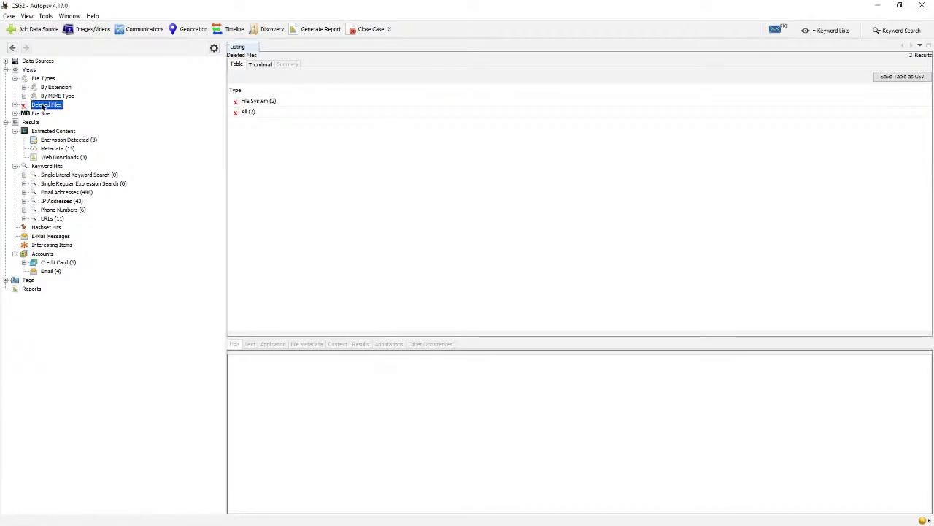
left_click(292, 102)
left_click(288, 113)
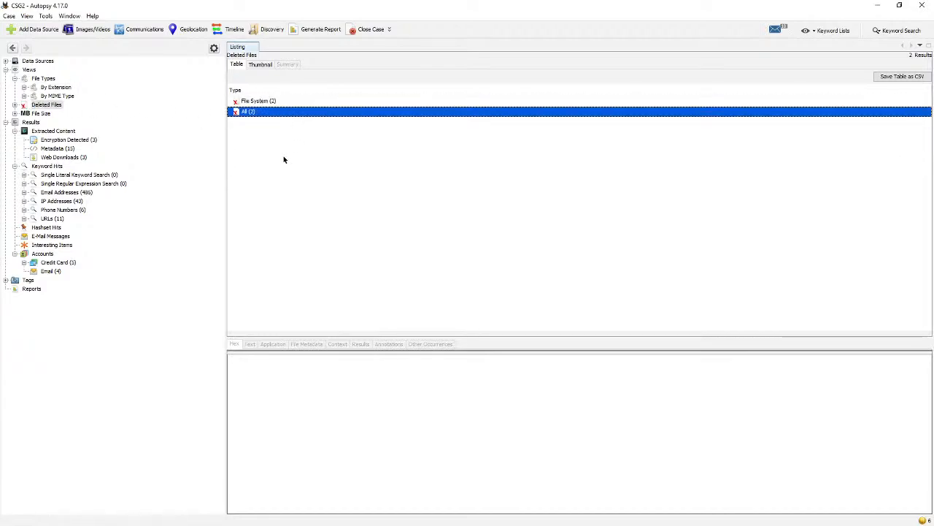
left_click(306, 103)
left_click(304, 111)
left_click(300, 101)
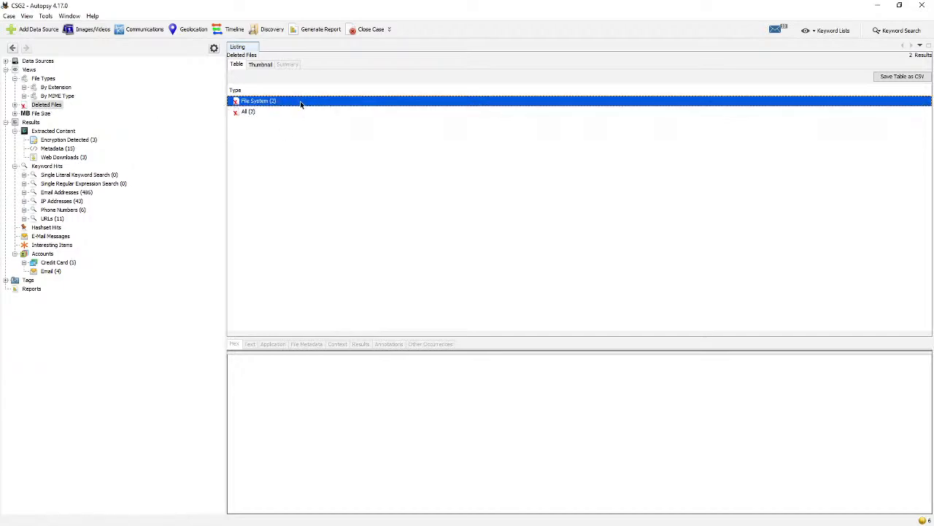
- Review the extracted content: inspect the last archive under Encryption Detected, and check the Web Downloads and Metadata results
left_click(75, 140)
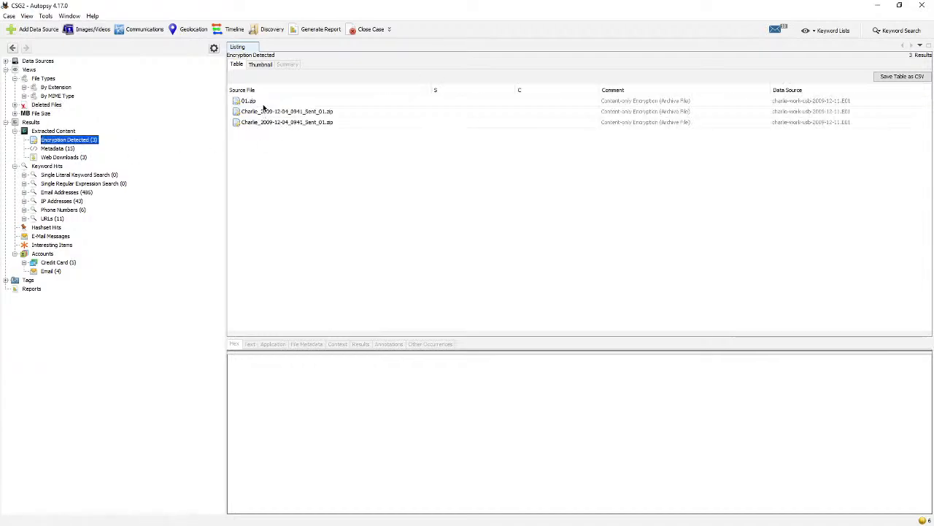
left_click(266, 123)
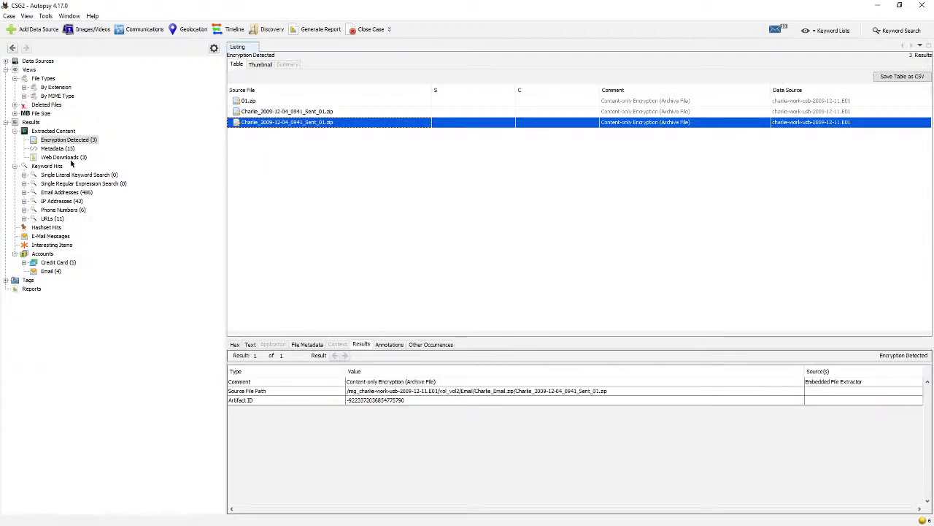
left_click(72, 159)
left_click(64, 148)
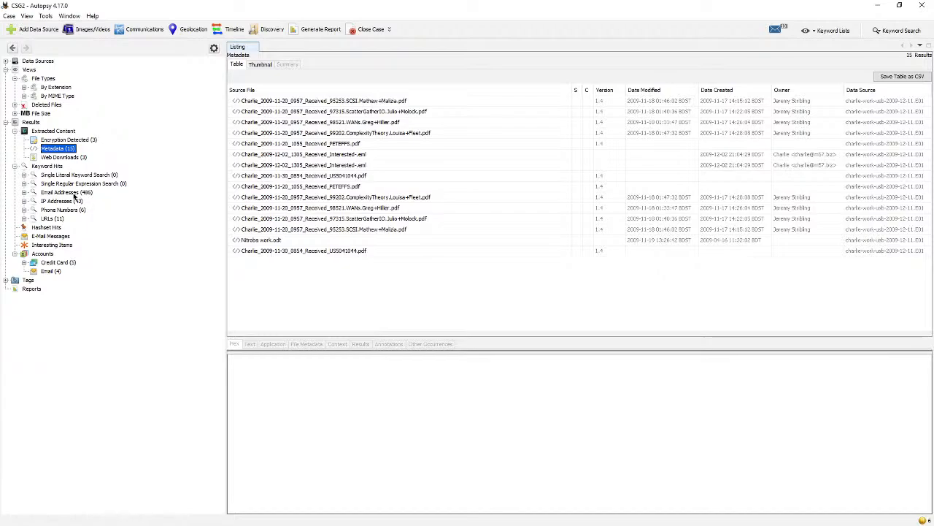
- Check the keyword hits for Single Literal Keyword Search, Single Regular Expression Search and IP Addresses
left_click(73, 175)
left_click(79, 184)
left_click(73, 201)
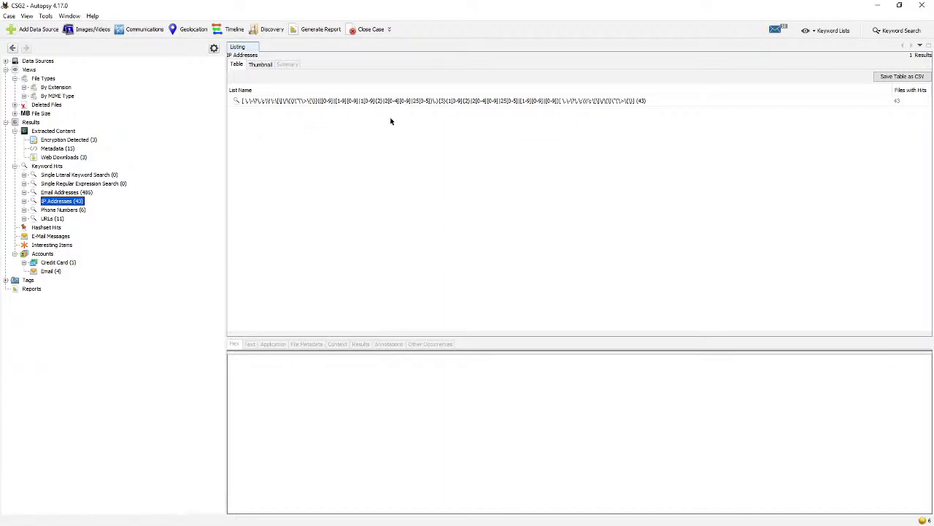
- Drill into the Phone Numbers keyword hits to list the files containing the matched number, and widen the tree area
left_click(81, 210)
double_click(322, 101)
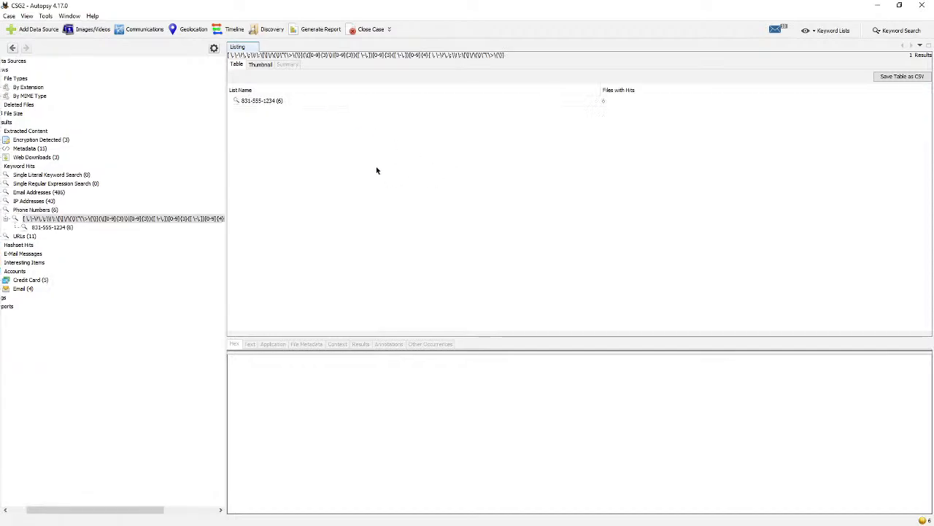
left_click(84, 228)
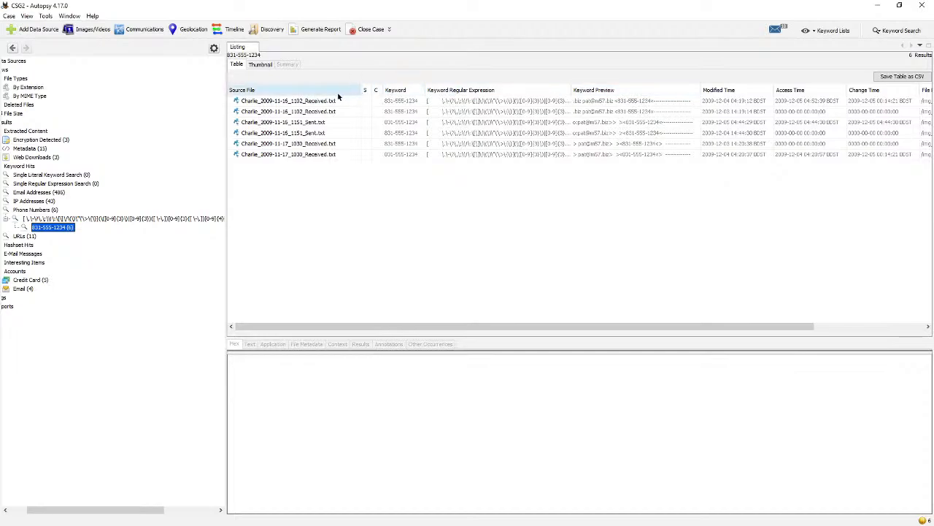
left_click_drag(225, 127, 250, 128)
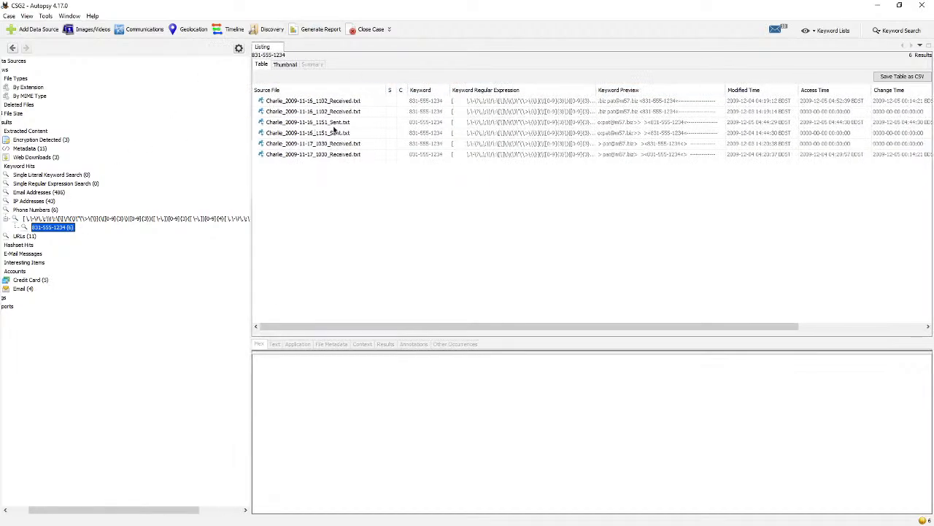
left_click_drag(334, 128, 268, 132)
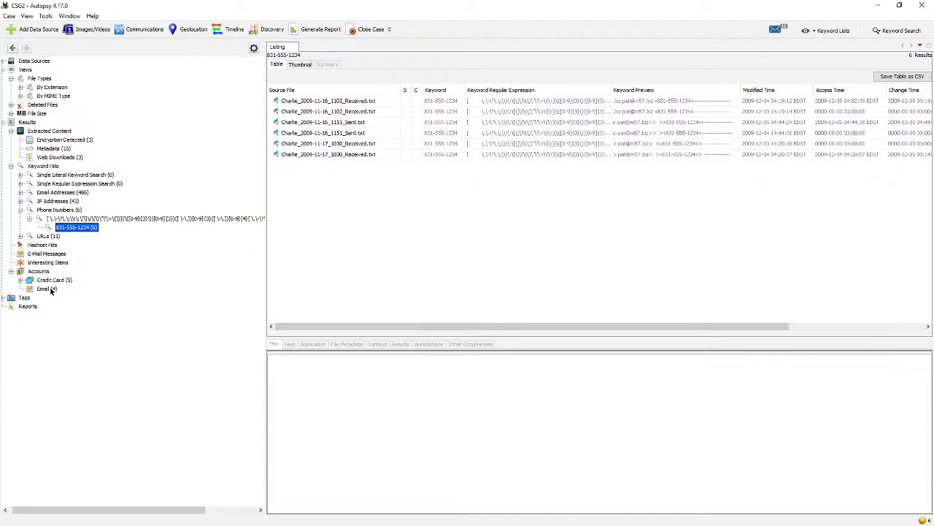
- Check the Email accounts list, the Single Literal Keyword Search hits and the Email Addresses keyword hits
left_click(48, 288)
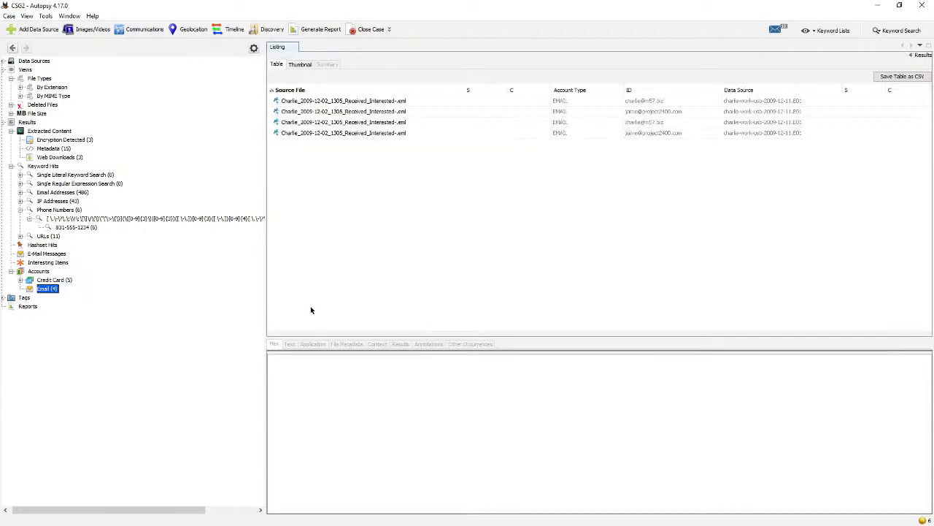
left_click(78, 176)
left_click(80, 192)
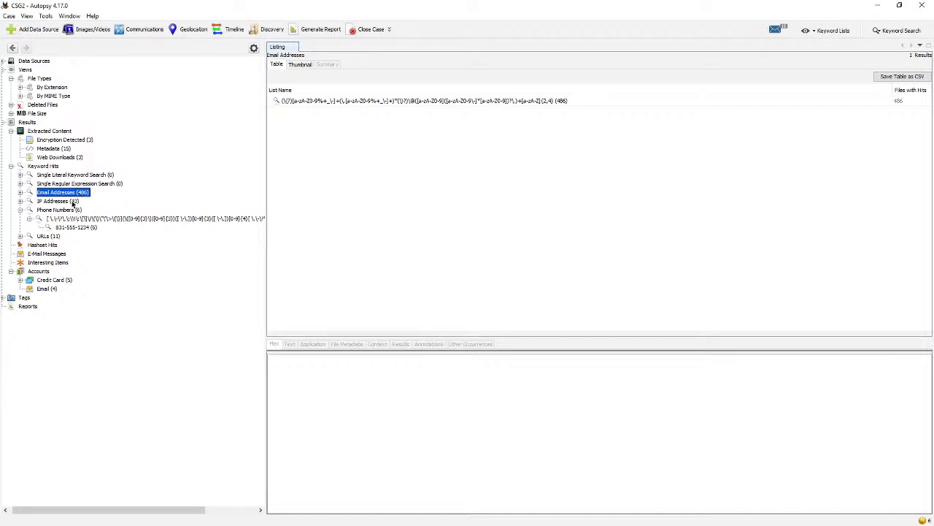
- Expand the IP Addresses keyword hits to review the individual addresses, and collapse their expression again
double_click(69, 200)
double_click(105, 210)
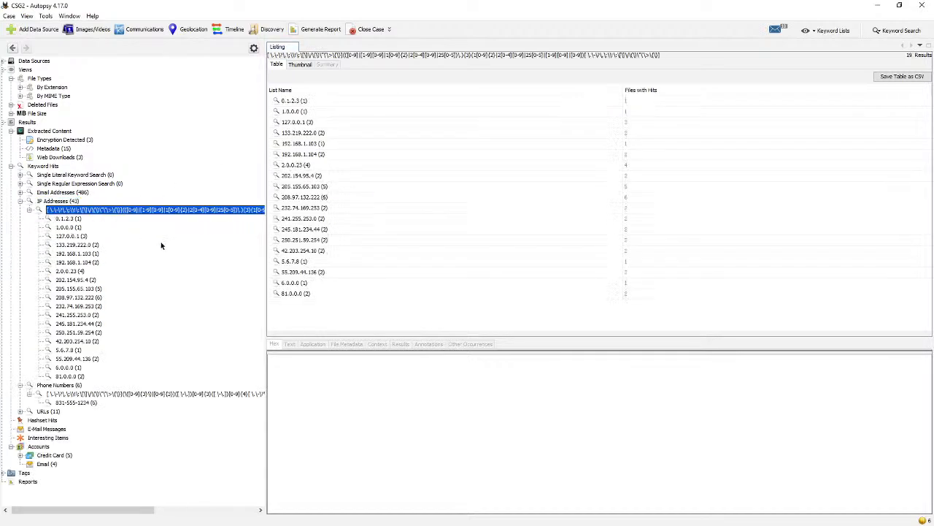
left_click(29, 210)
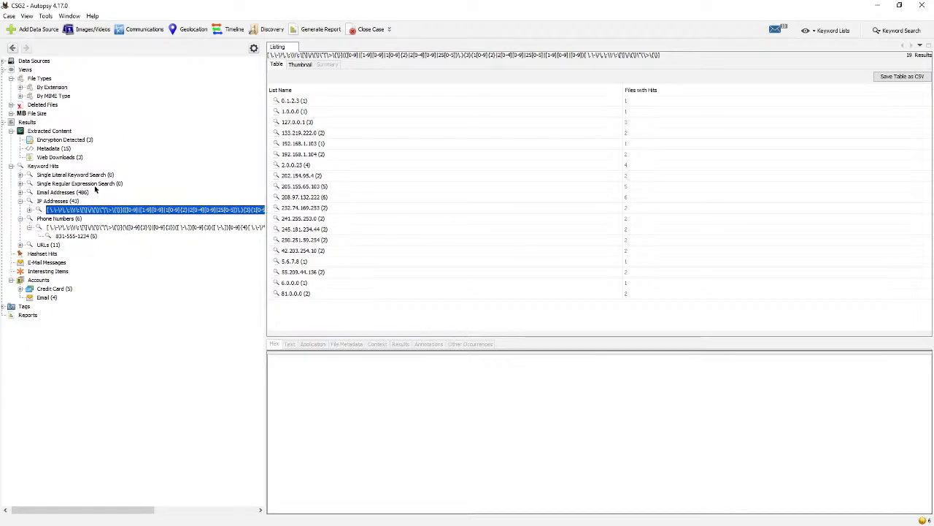
- Inspect the first Credit Card account by BIN, sorting by card number and narrowing the Keyword Preview column, and collapse the Credit Card branch
left_click(55, 289)
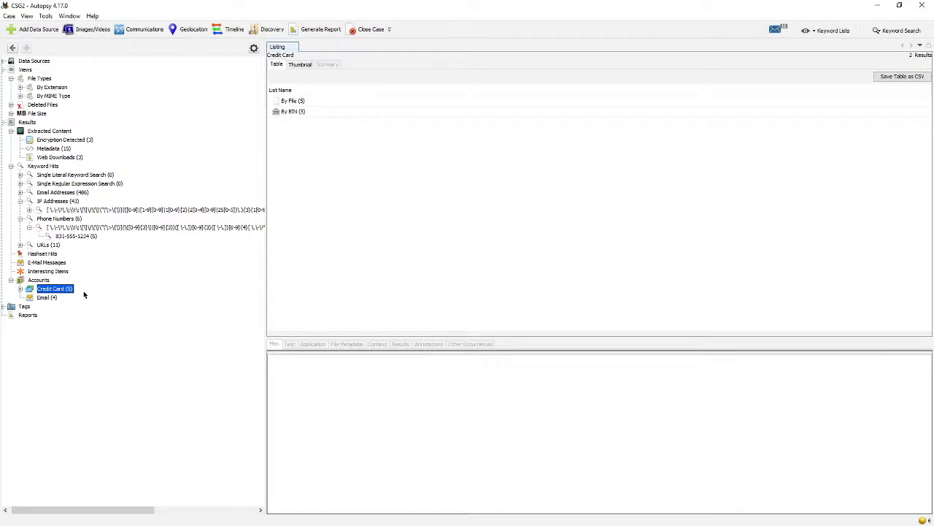
double_click(290, 111)
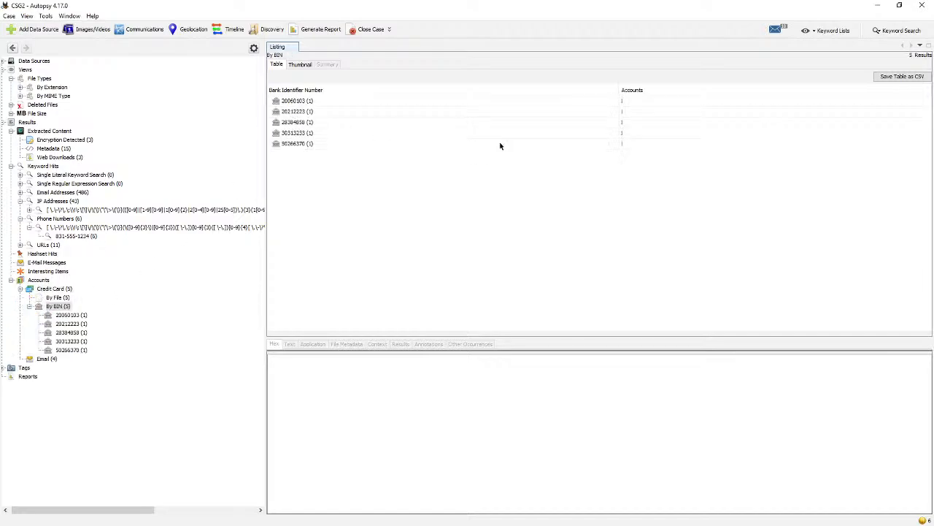
double_click(300, 101)
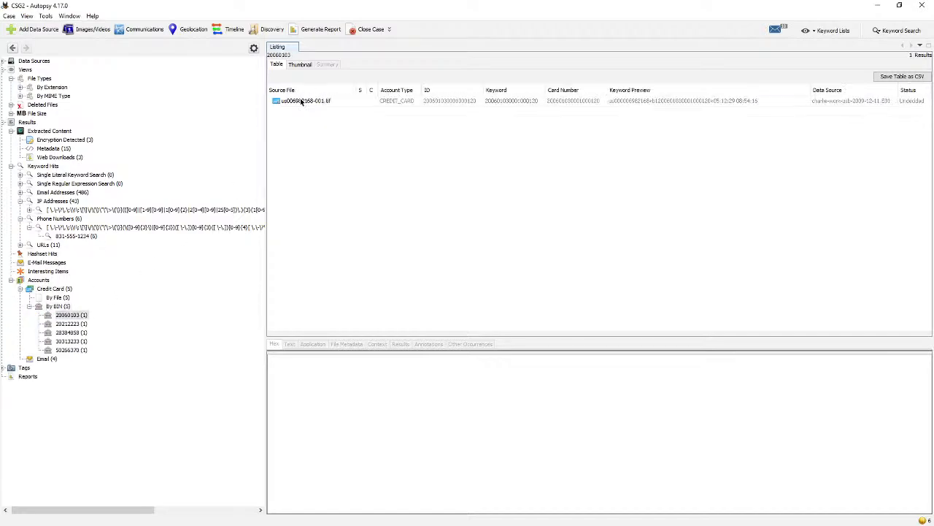
left_click(432, 100)
left_click(569, 90)
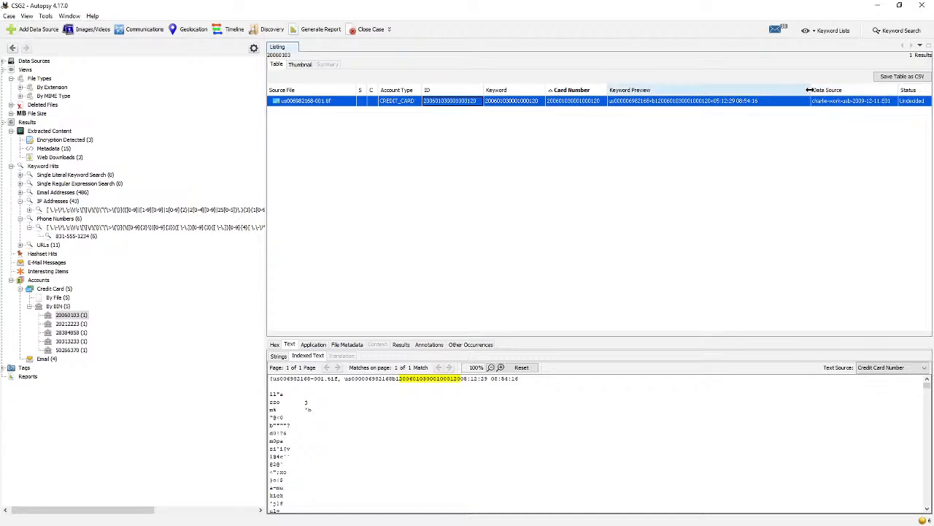
left_click_drag(811, 89, 710, 88)
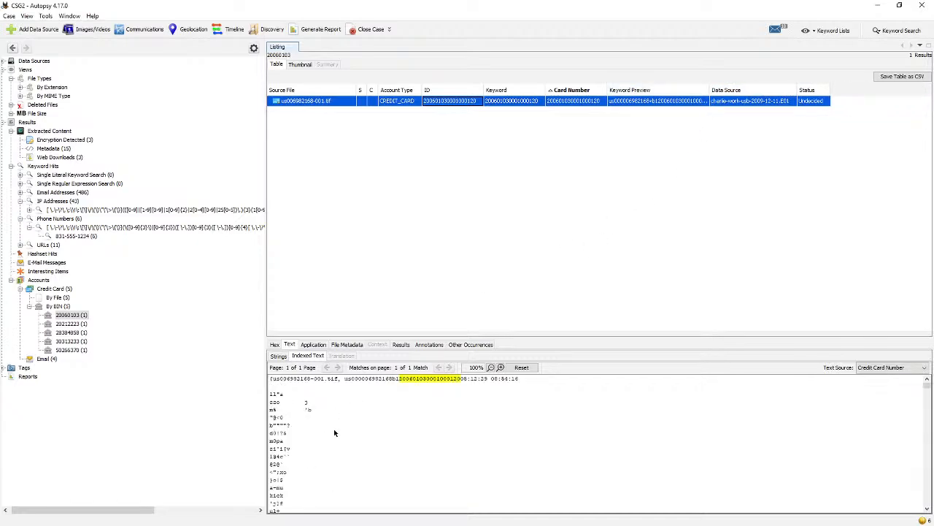
left_click(30, 306)
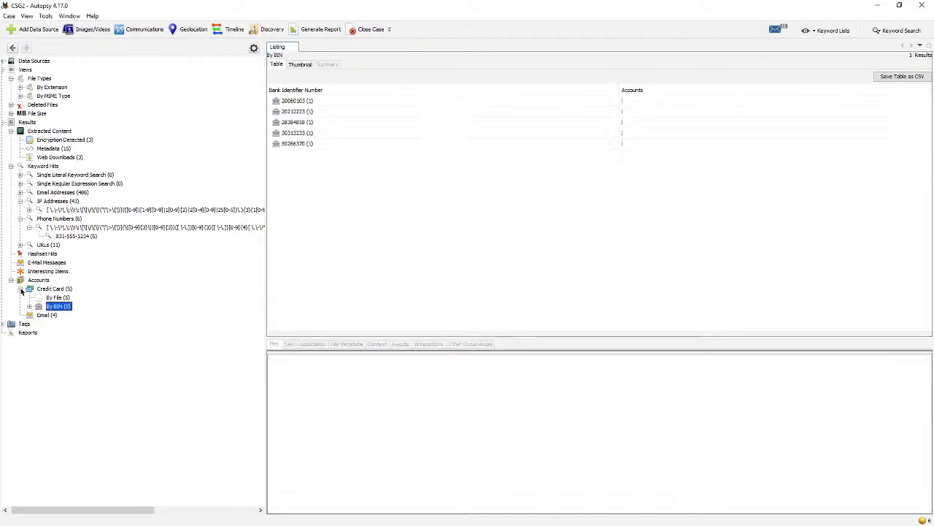
left_click(20, 290)
- List the Email accounts and step through the Received_Interested entries to compare their result details
left_click(50, 297)
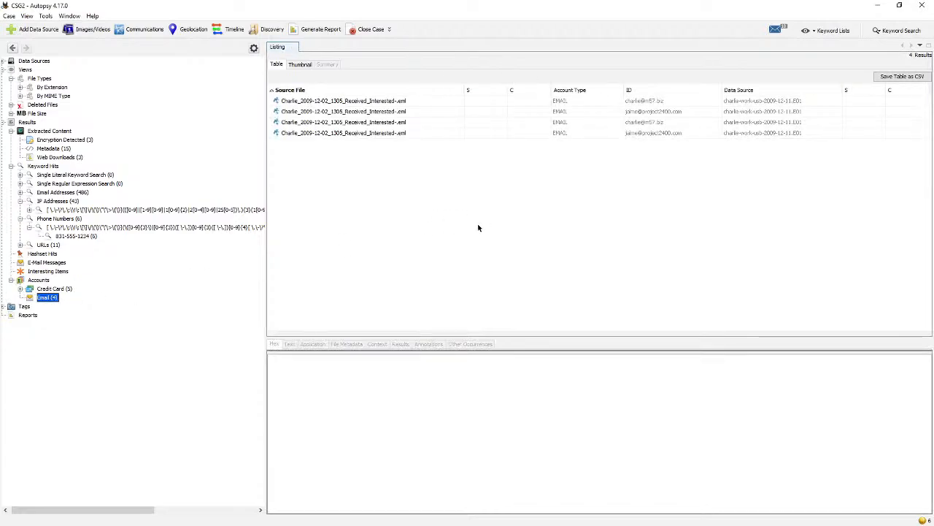
left_click(341, 102)
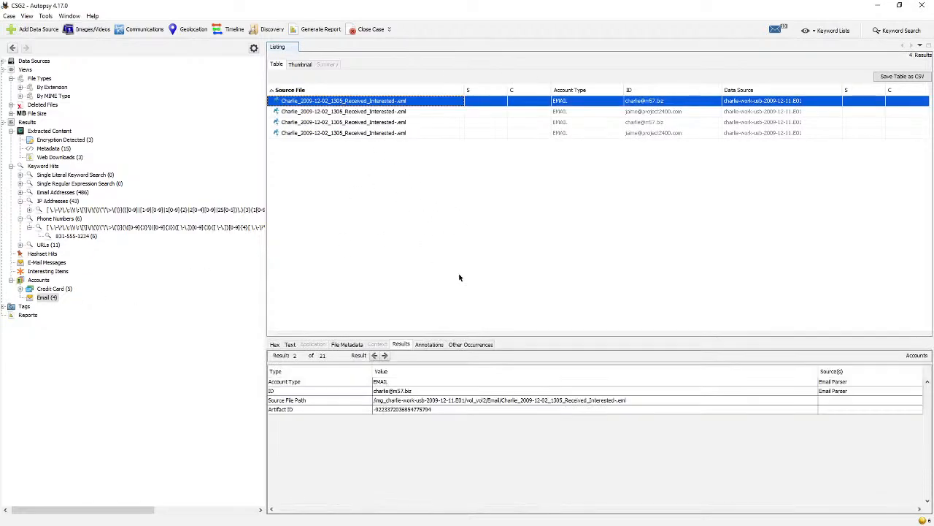
key("Down")
key("Down")
key("Down")
key("Up")
key("Up")
key("Up")
- View the first Received_Interested email in a new window, placed over the results listing
right_click(358, 107)
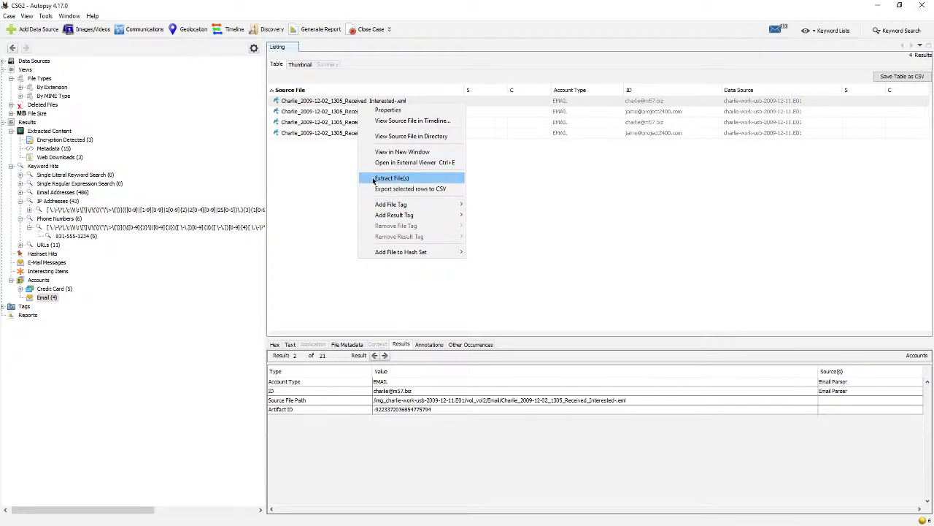
left_click(324, 182)
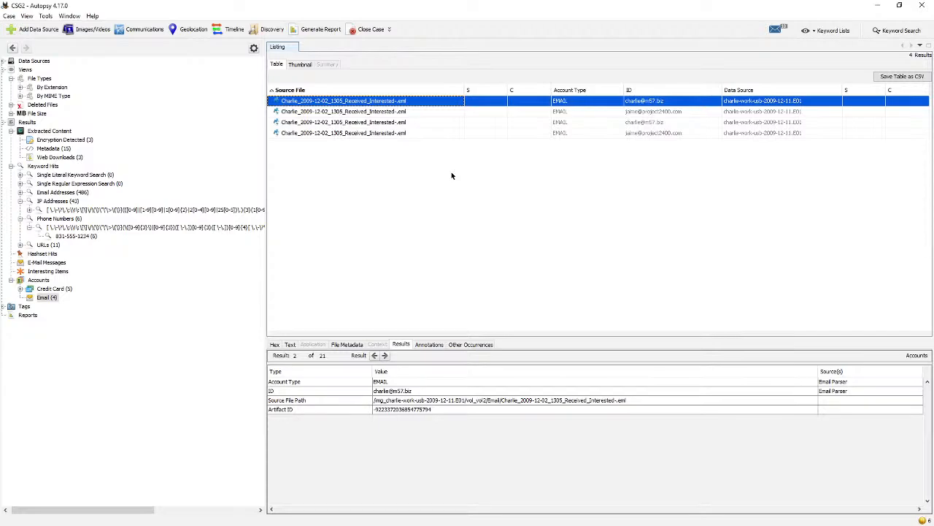
right_click(368, 106)
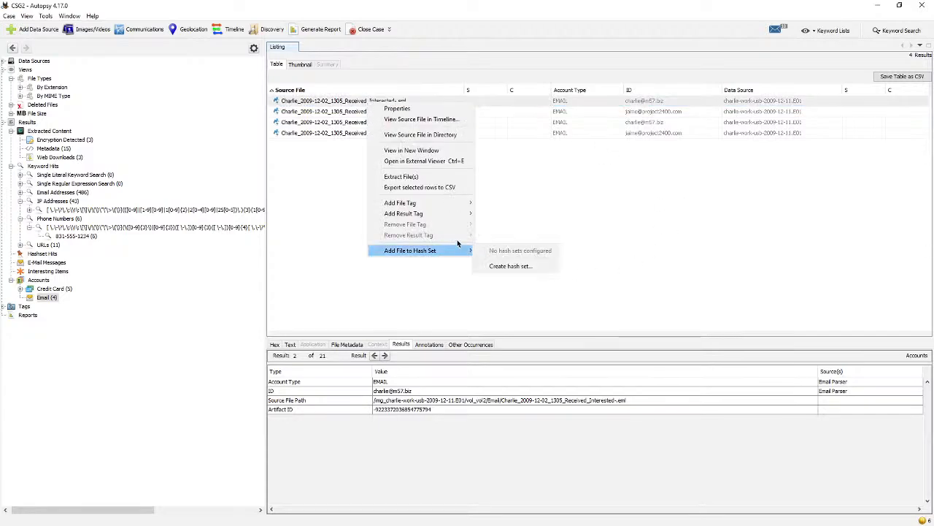
left_click(428, 152)
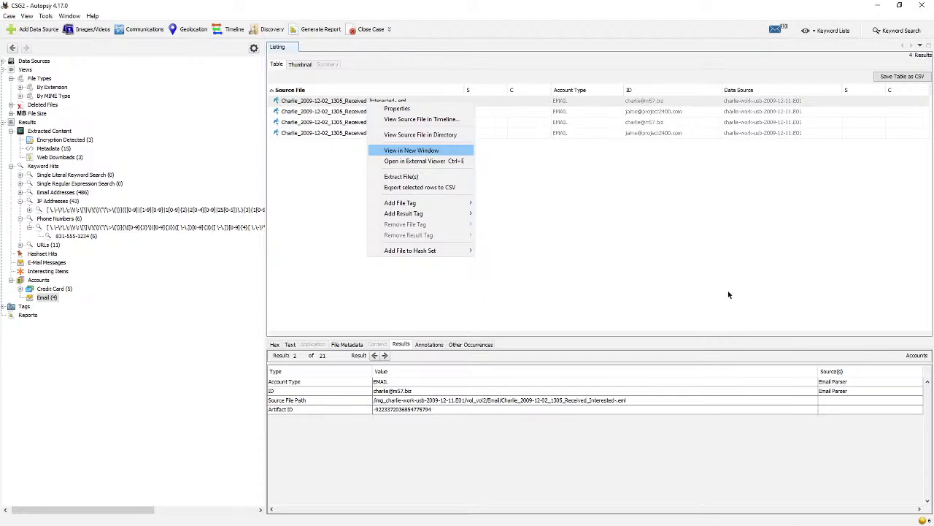
left_click_drag(564, 86, 583, 110)
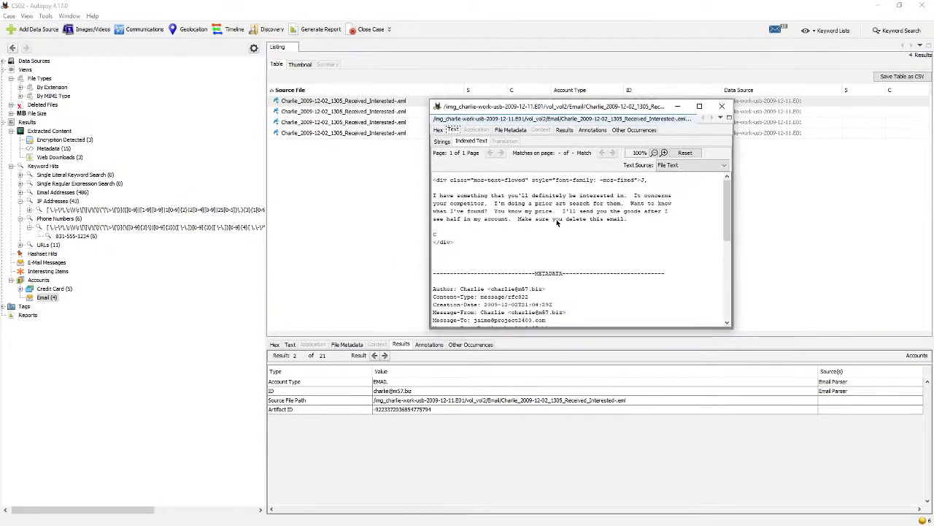
- Look through the email's indexed text, from the message body to the end of its METADATA section
scroll(727, 207, "down", 2)
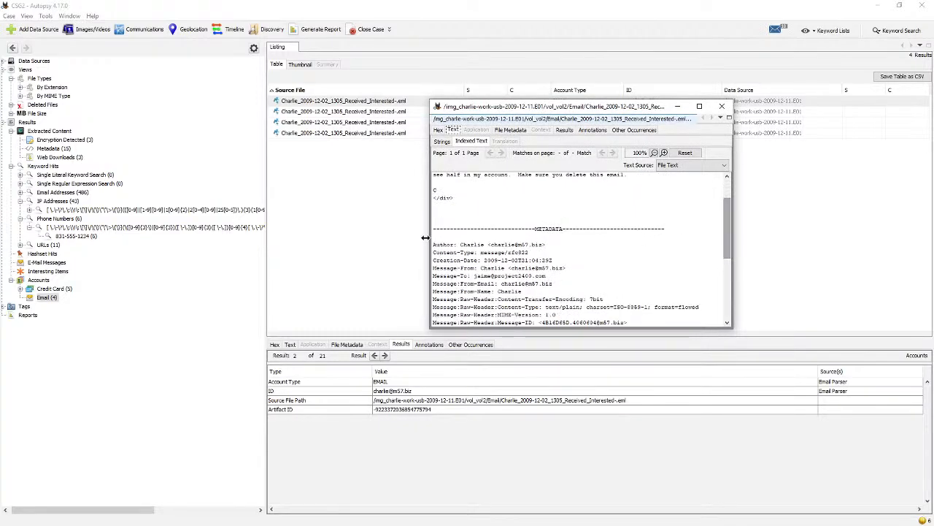
double_click(549, 230)
scroll(726, 217, "up", 2)
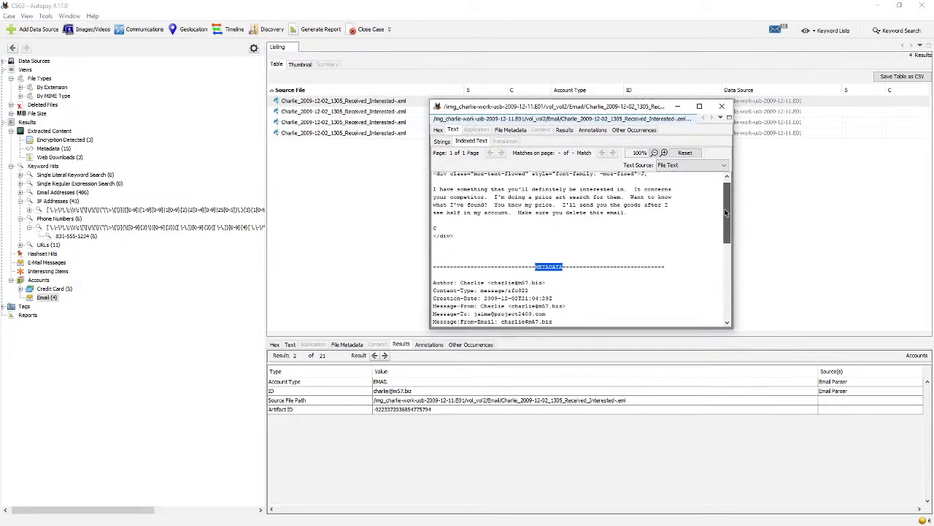
scroll(724, 208, "down", 8)
scroll(476, 234, "up", 8)
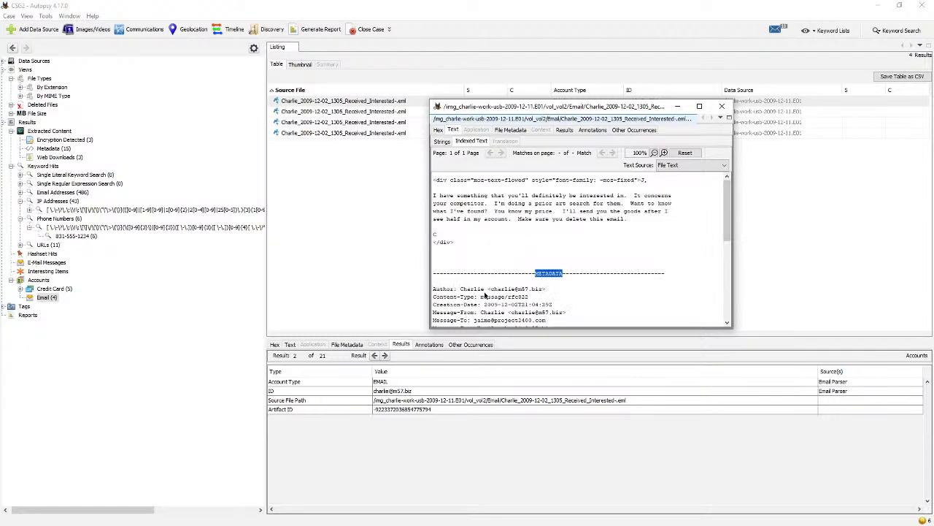
scroll(486, 296, "down", 8)
scroll(480, 271, "up", 8)
left_click(635, 235)
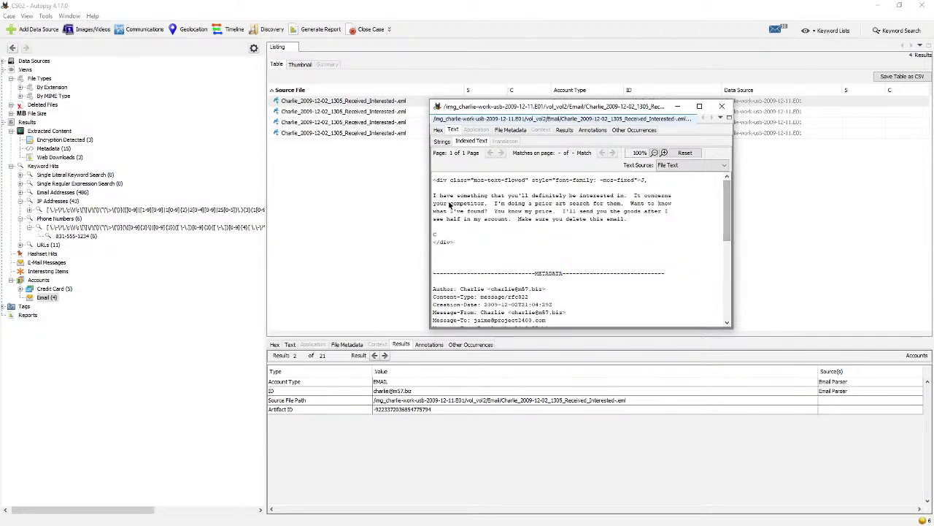
- Read the email's message body, highlighting the sentence "Make sure you delete this email."
left_click_drag(434, 198, 522, 219)
left_click(634, 224)
left_click(577, 219)
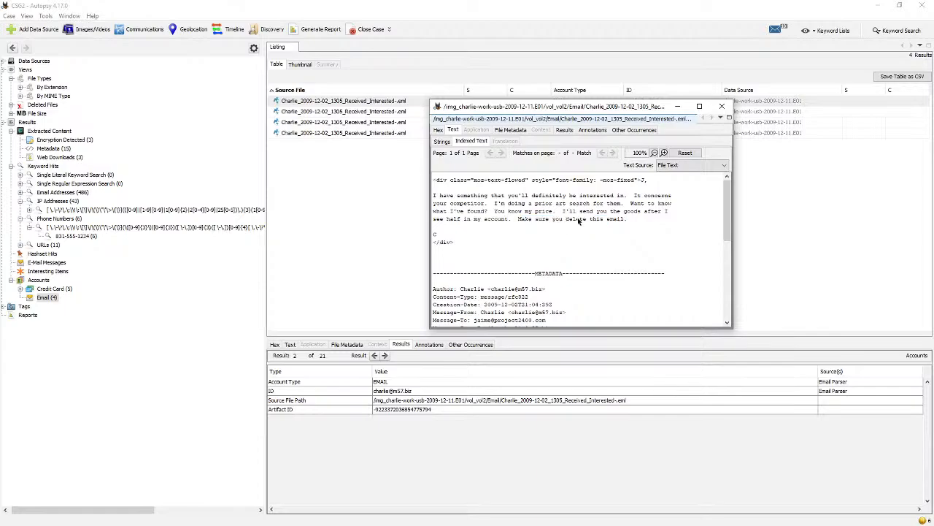
mouse_move(729, 198)
left_mouse_down()
mouse_move(729, 210)
mouse_move(729, 199)
left_mouse_up()
left_click_drag(518, 219, 628, 219)
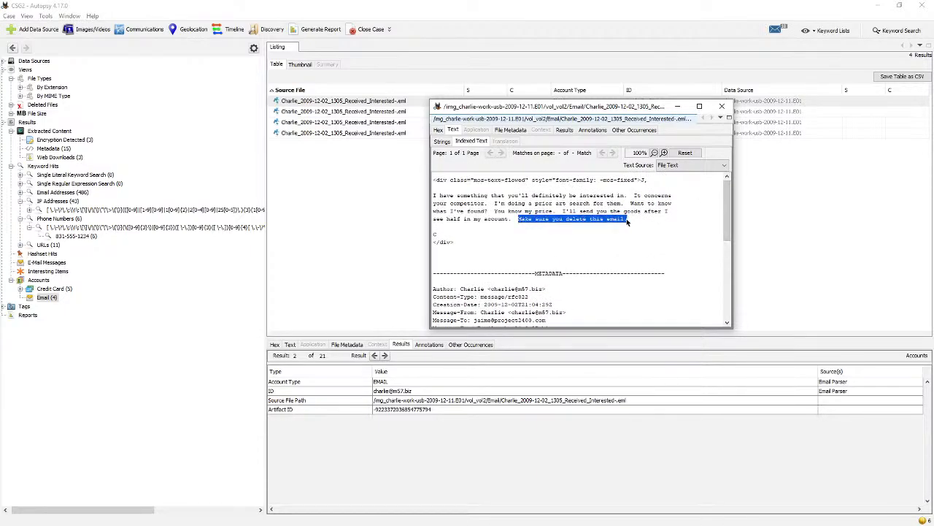
left_click(628, 219)
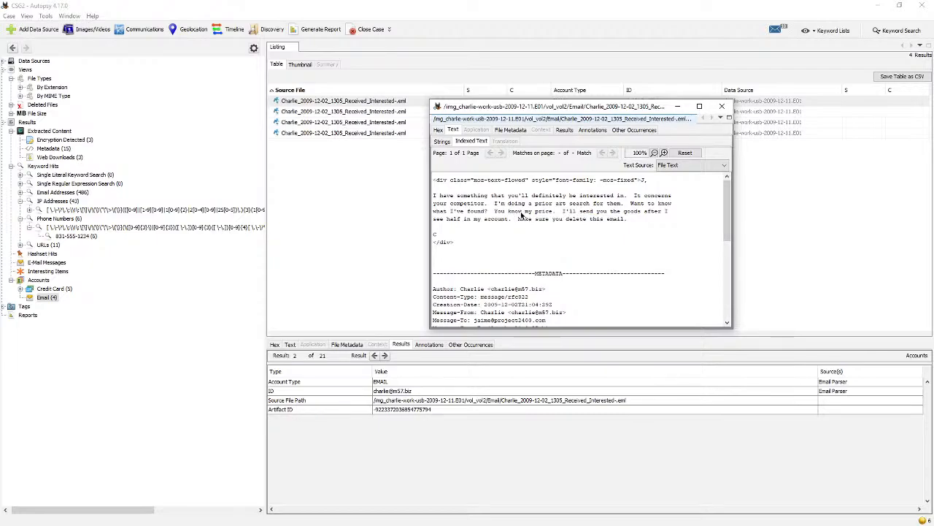
- Examine the author and Message-To recipient in the email's metadata, and close the separate email window
double_click(471, 290)
left_click(493, 291)
double_click(472, 290)
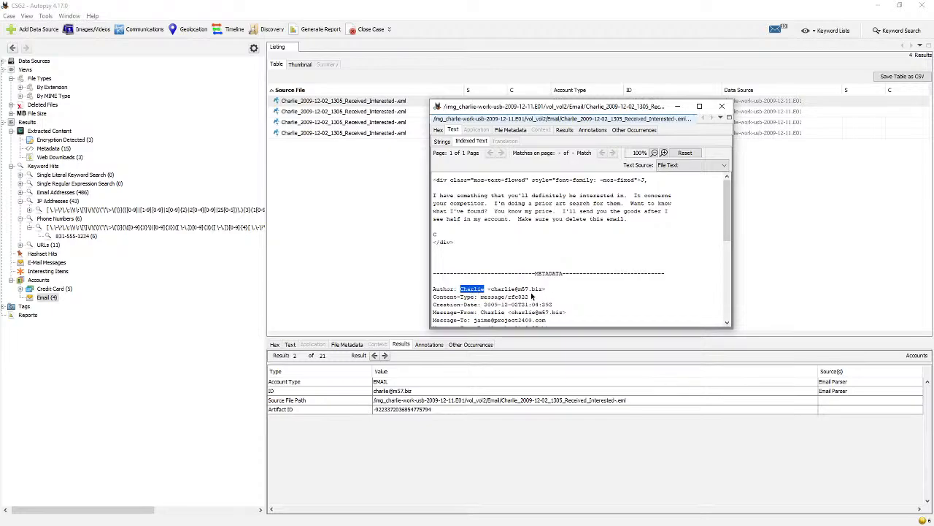
left_click_drag(475, 321, 551, 321)
left_click(552, 322)
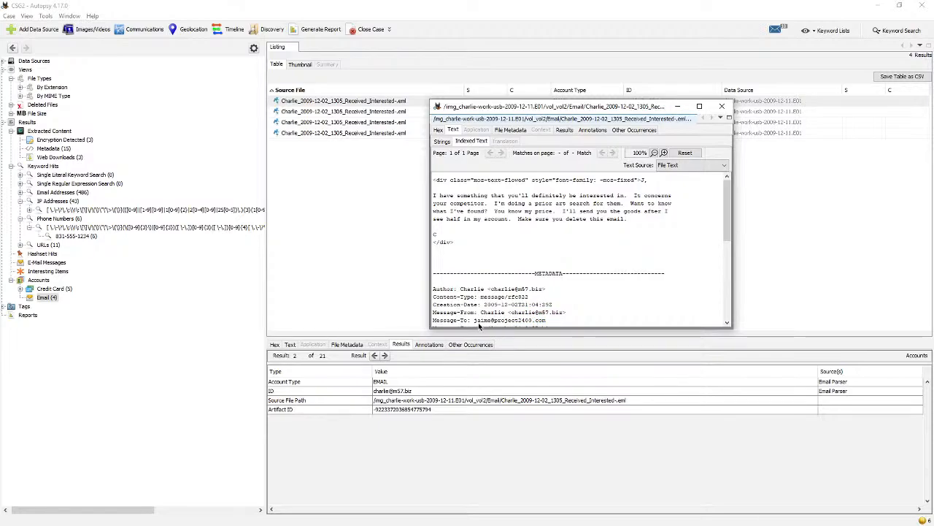
left_click_drag(474, 321, 544, 322)
left_click(552, 323)
left_click(722, 106)
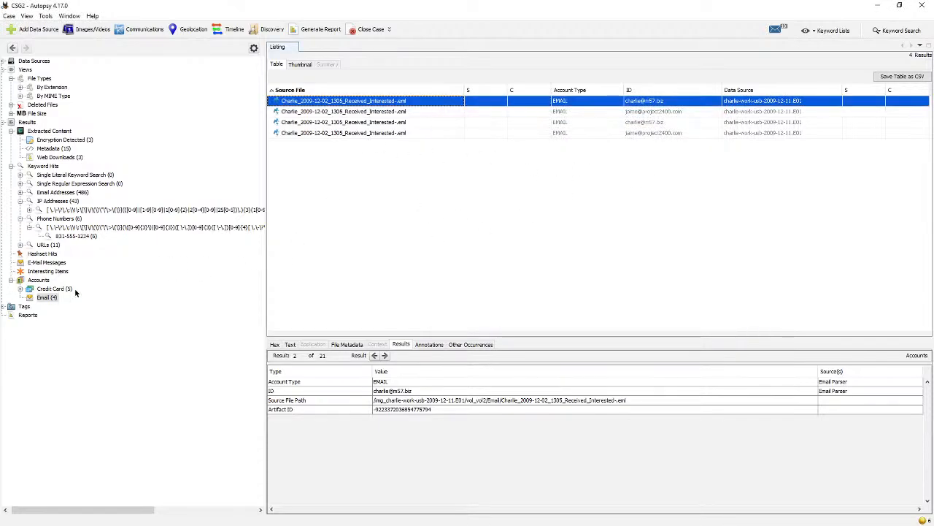
- Look through the four email account entries, comparing each one's account ID and source file path
left_click(375, 133)
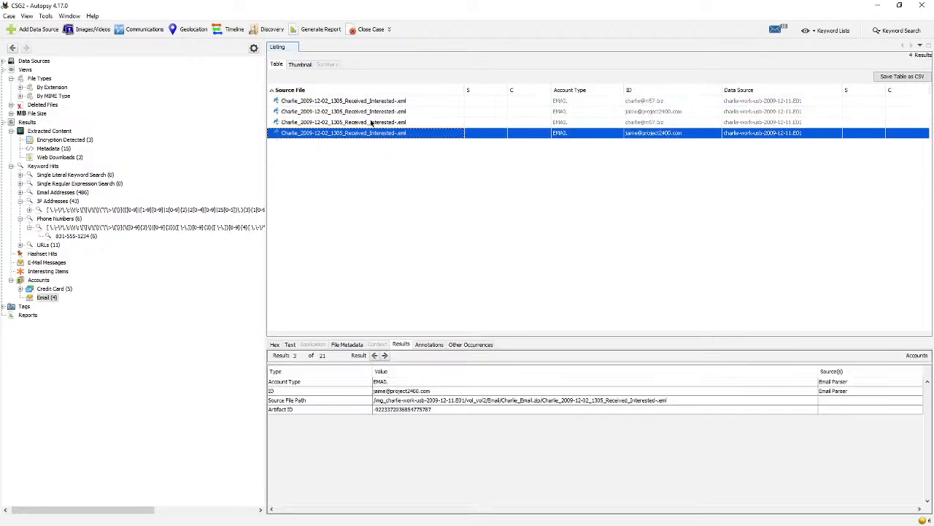
left_click(374, 123)
left_click(377, 111)
left_click(381, 101)
left_click(374, 134)
left_click(324, 123)
left_click(332, 113)
left_click(341, 102)
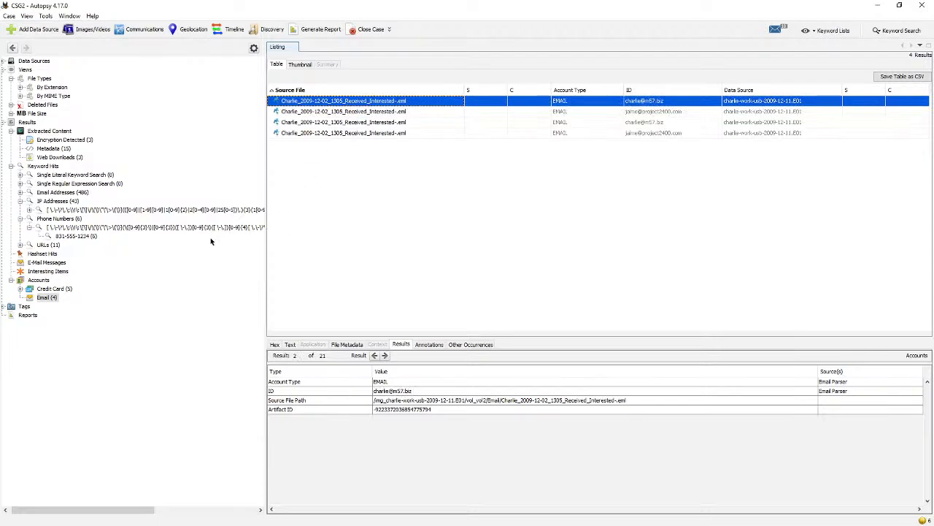
- List all deleted files and show the metadata of the 2009-11-20_1303_Sent.txt file
left_click(52, 98)
left_click(50, 106)
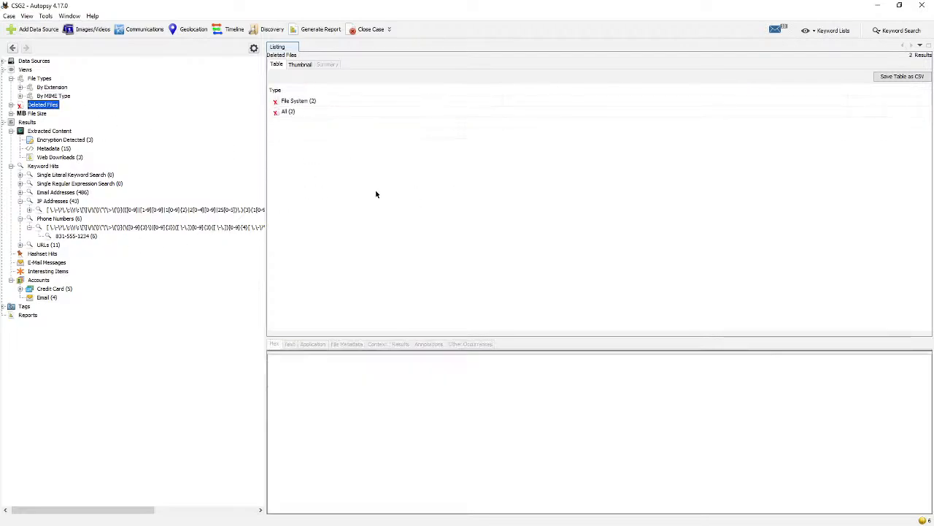
left_click(310, 102)
right_click(310, 101)
left_click(288, 113)
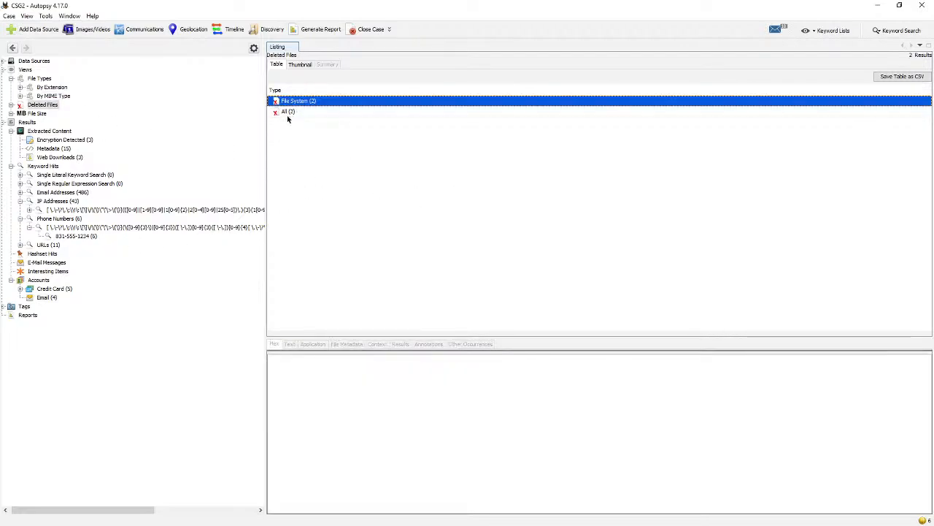
double_click(288, 113)
left_click(340, 102)
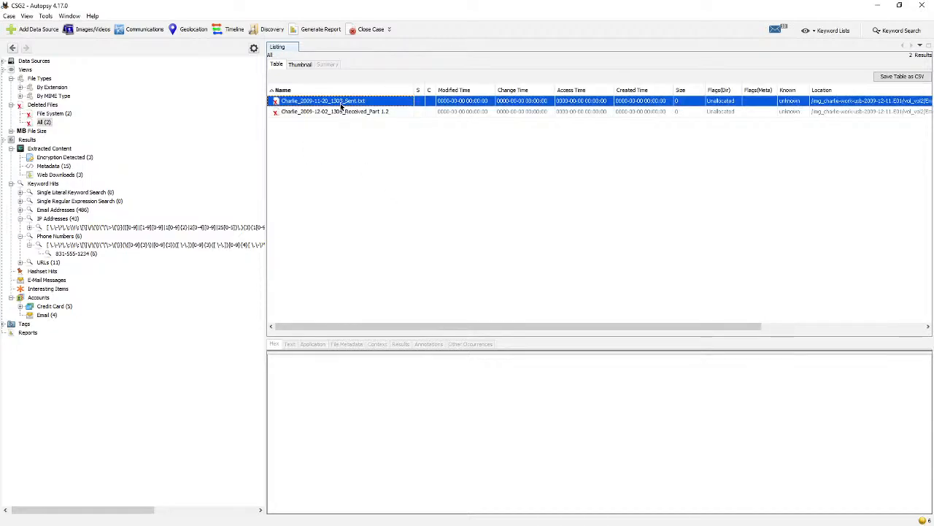
- Extract the deleted 2009-11-20_1303_Sent.txt file from the disk image
right_click(340, 103)
left_click(340, 103)
right_click(339, 103)
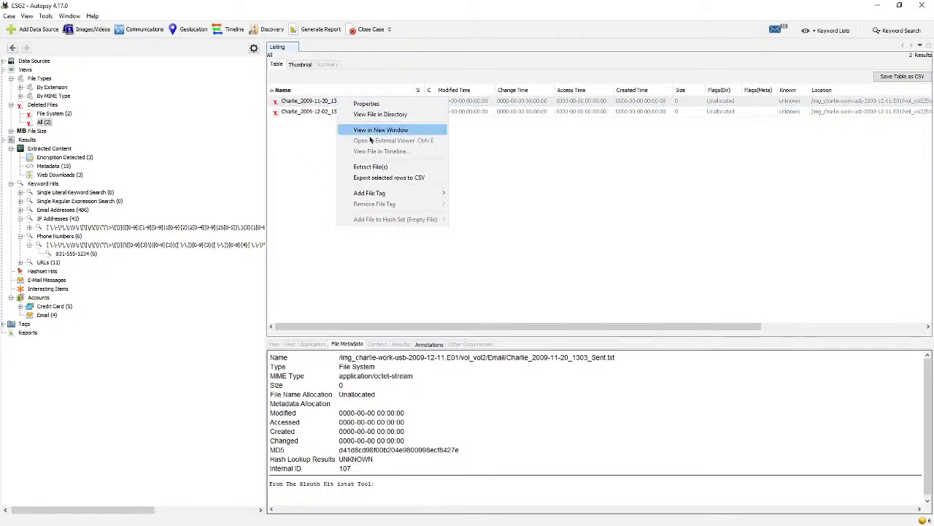
left_click(328, 107)
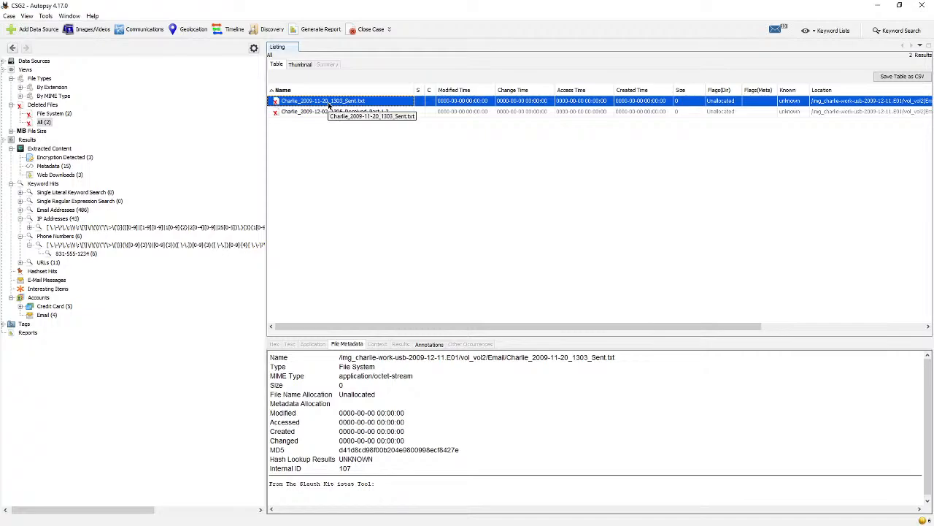
right_click(329, 106)
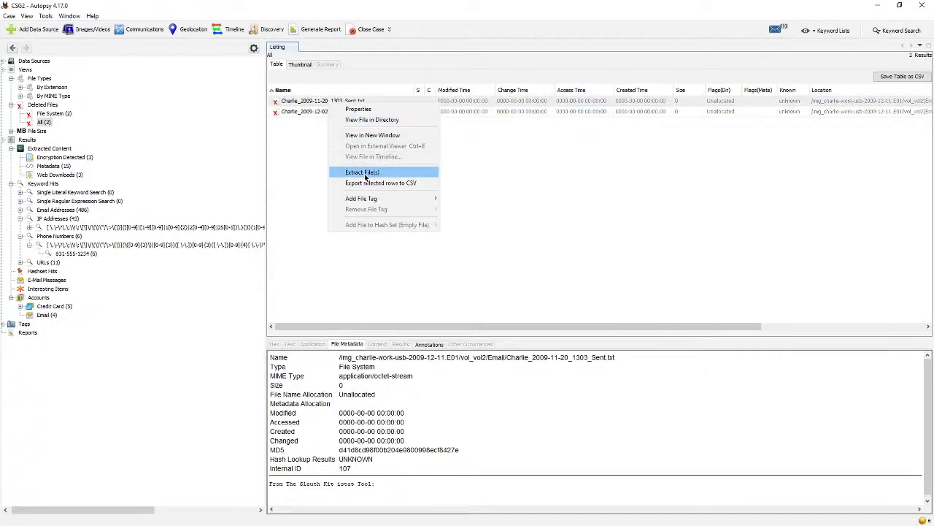
left_click(365, 173)
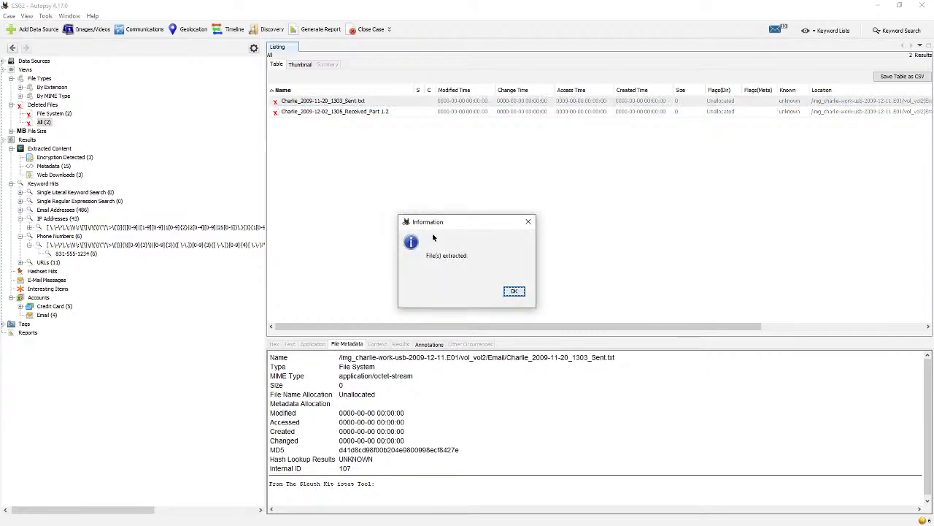
left_click(514, 292)
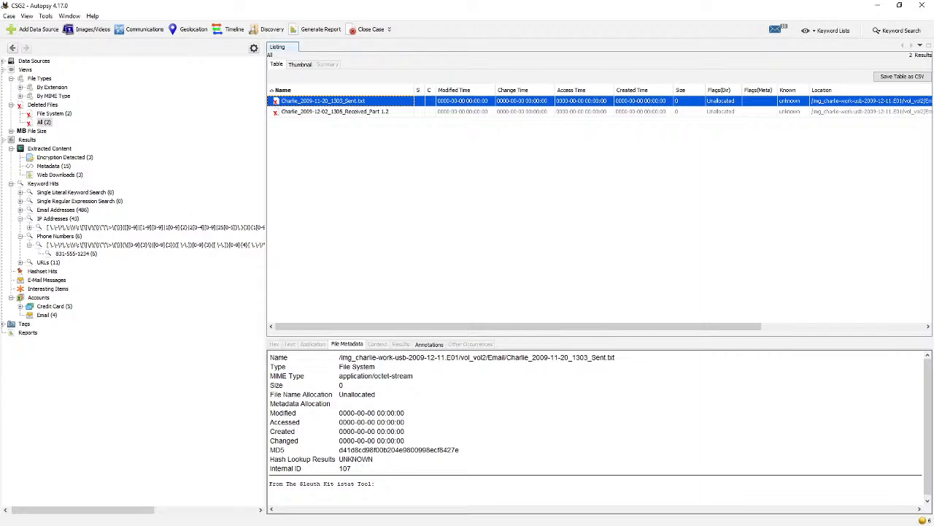
- Open the extracted Sent text file in Notepad and close it, and view the metadata of the other deleted file, Received_Part 1.2
key("alt+Tab")
key("super+e")
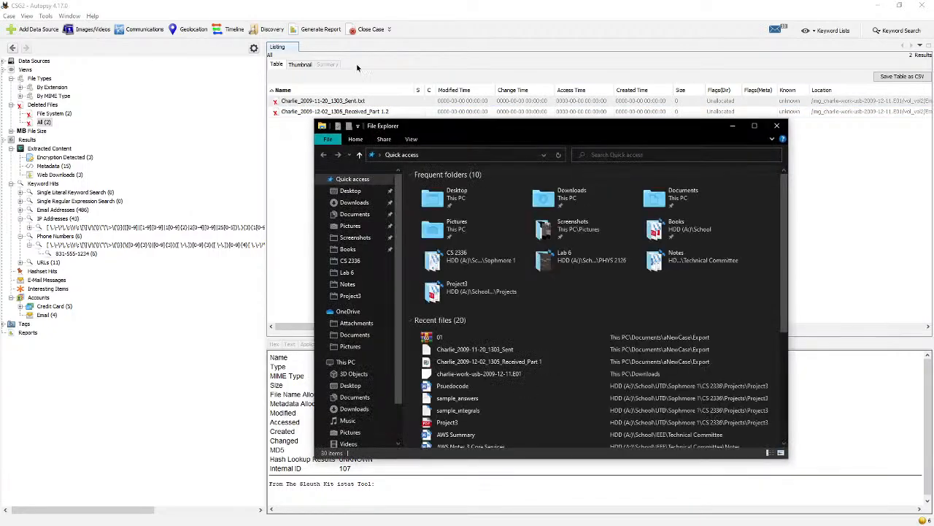
left_click_drag(428, 128, 416, 0)
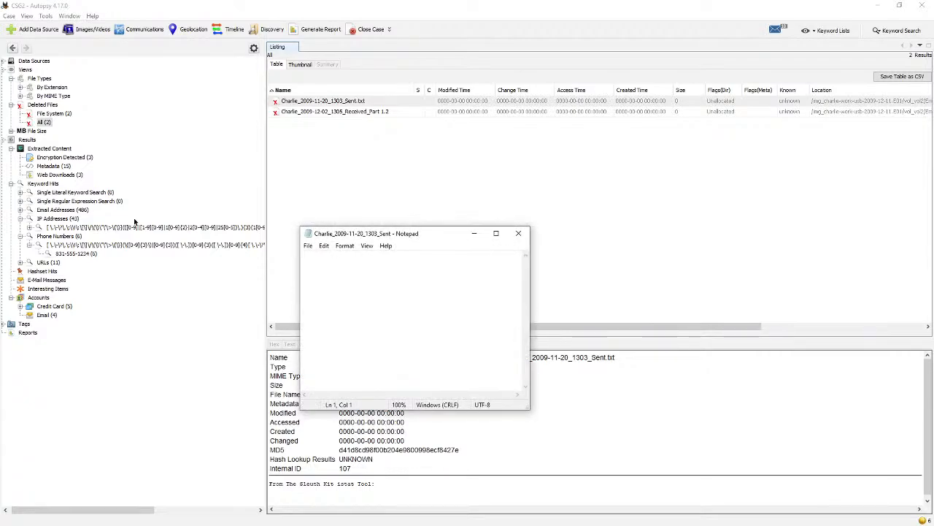
left_click_drag(383, 235, 397, 188)
left_click(533, 189)
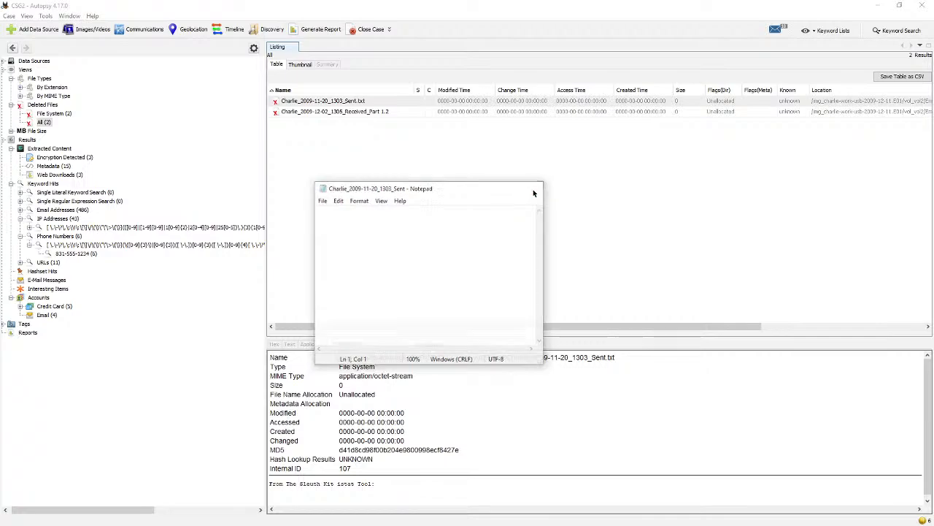
left_click(358, 114)
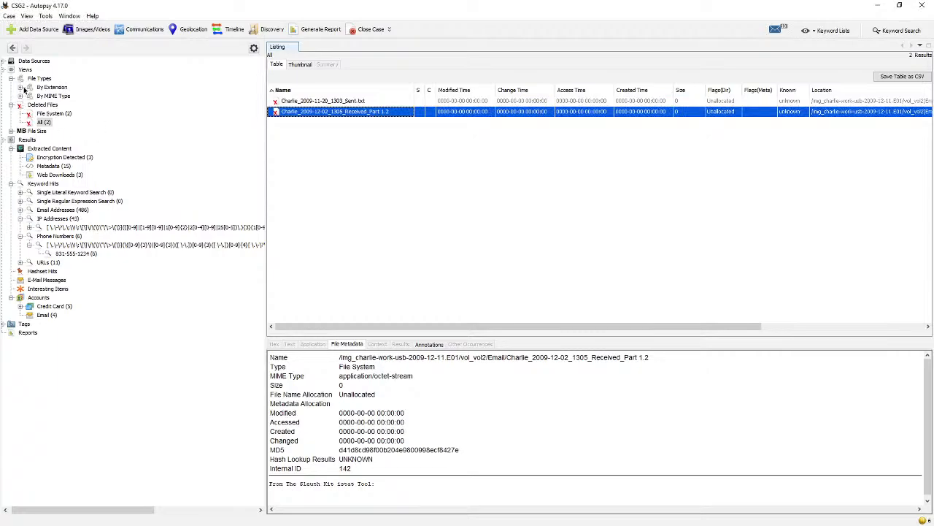
- Look through the Email Addresses, IP Addresses, Phone Numbers and URLs keyword hit lists, and the Hashset Hits
left_click(21, 218)
left_click(20, 218)
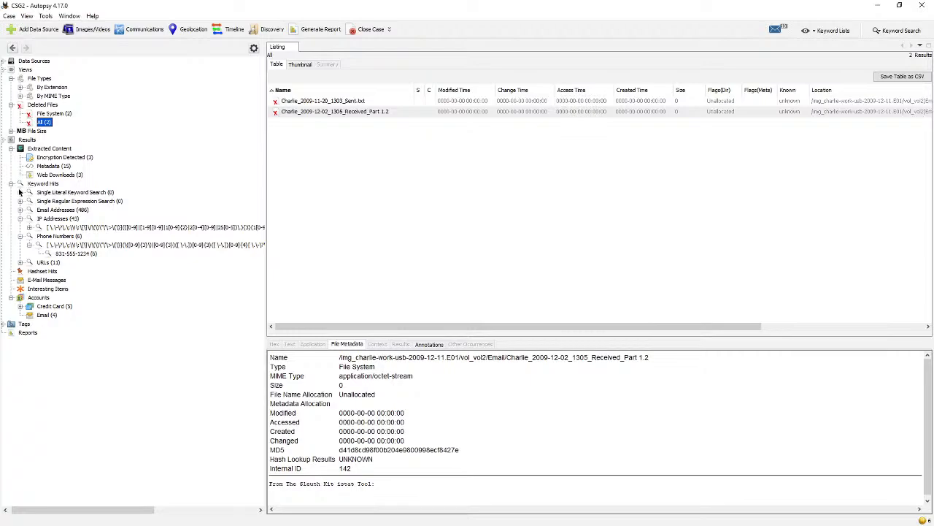
left_click(11, 184)
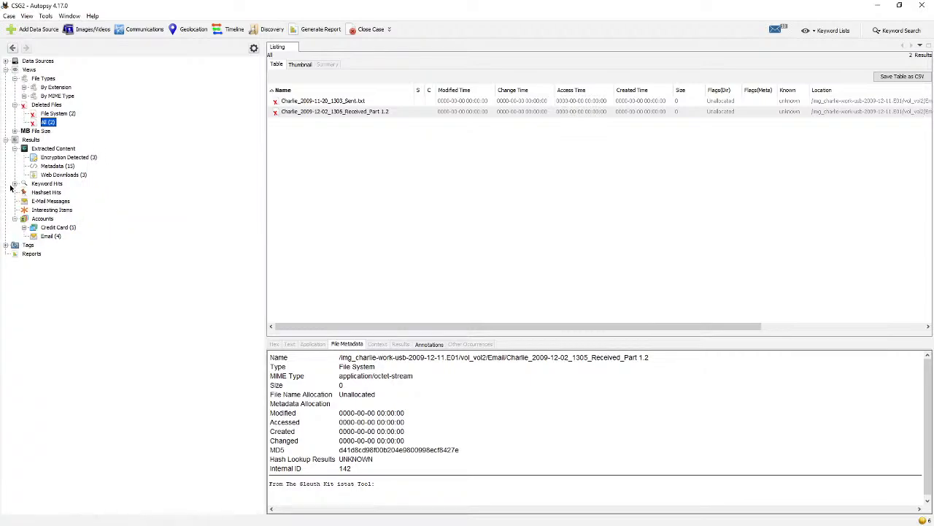
left_click(14, 184)
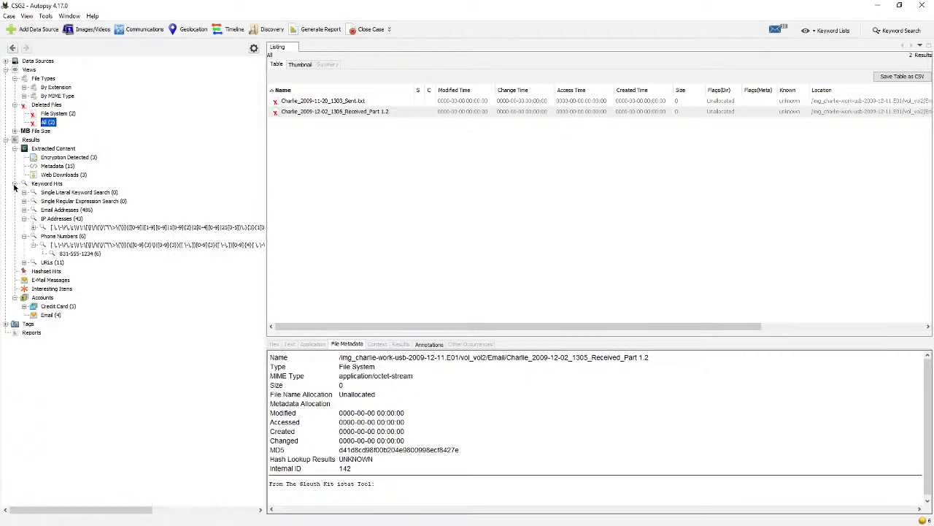
left_click(64, 210)
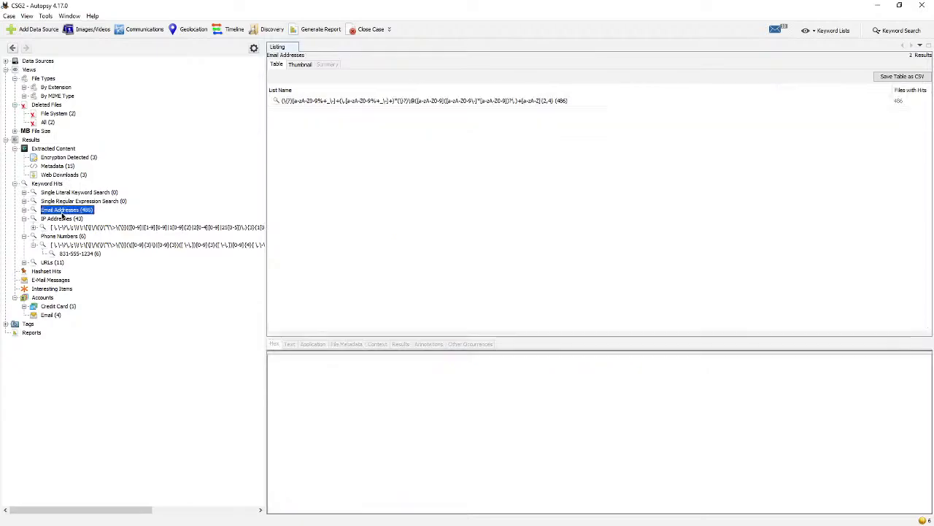
left_click(59, 219)
left_click(62, 236)
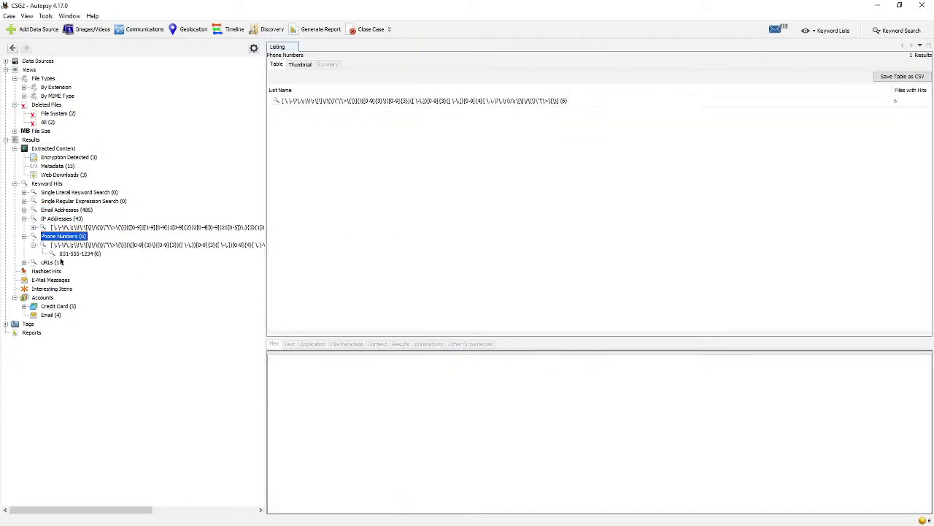
left_click(51, 262)
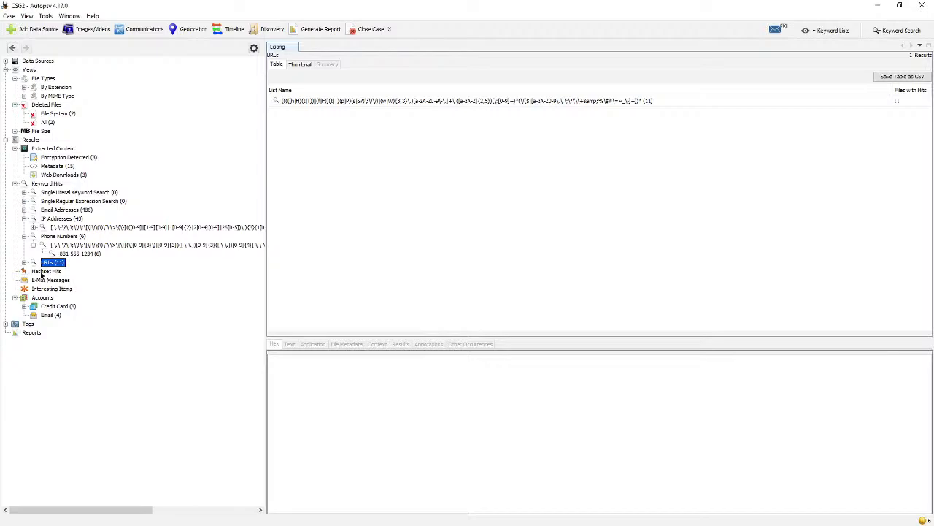
left_click(43, 271)
- List the image files by extension and preview the first 2009-12-03_1216_Sent_astronaut1.jpg
left_click(44, 78)
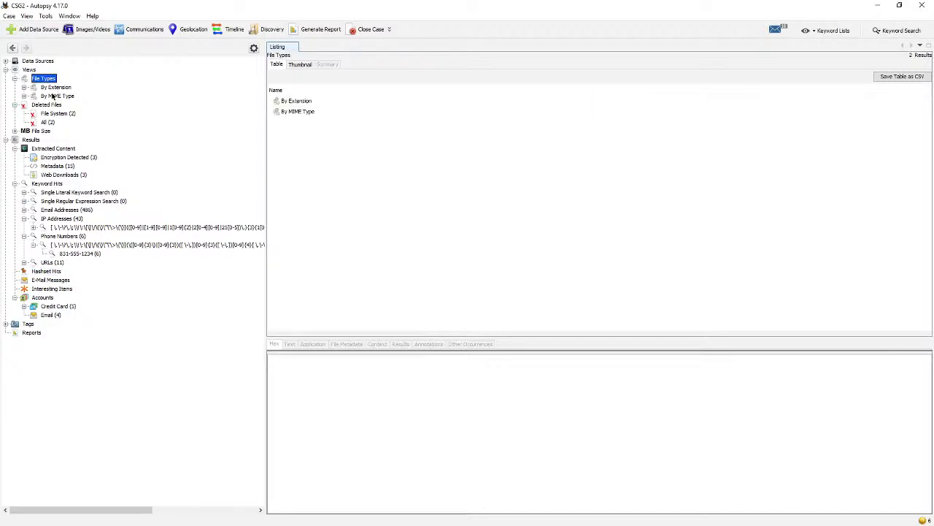
left_click(52, 96)
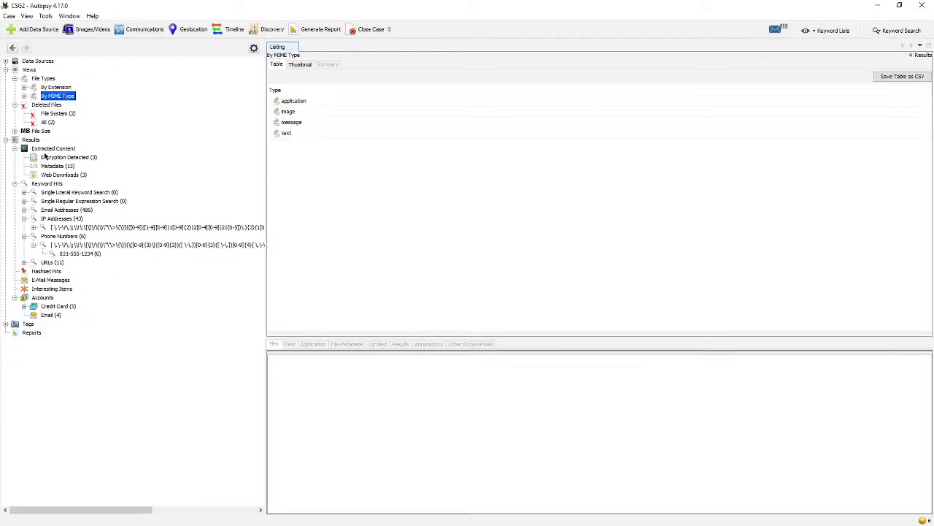
double_click(44, 78)
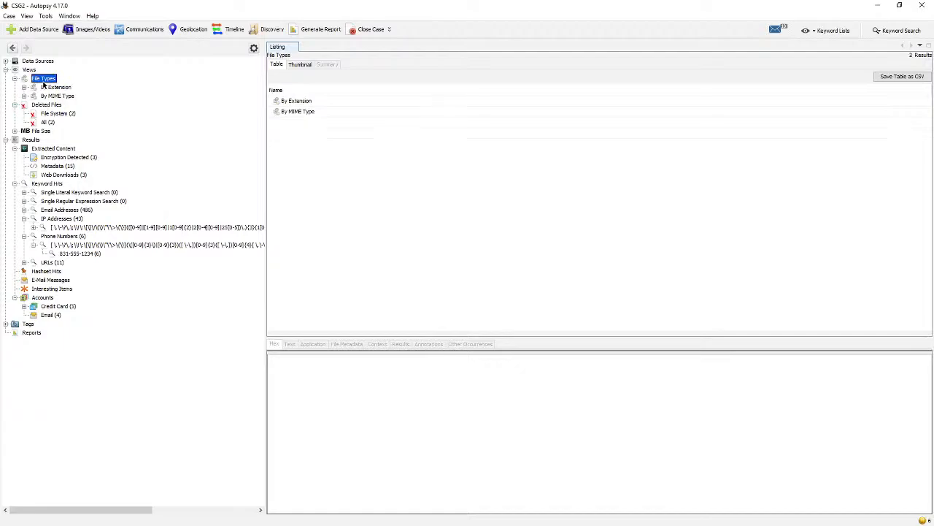
double_click(308, 100)
double_click(310, 100)
left_click(338, 103)
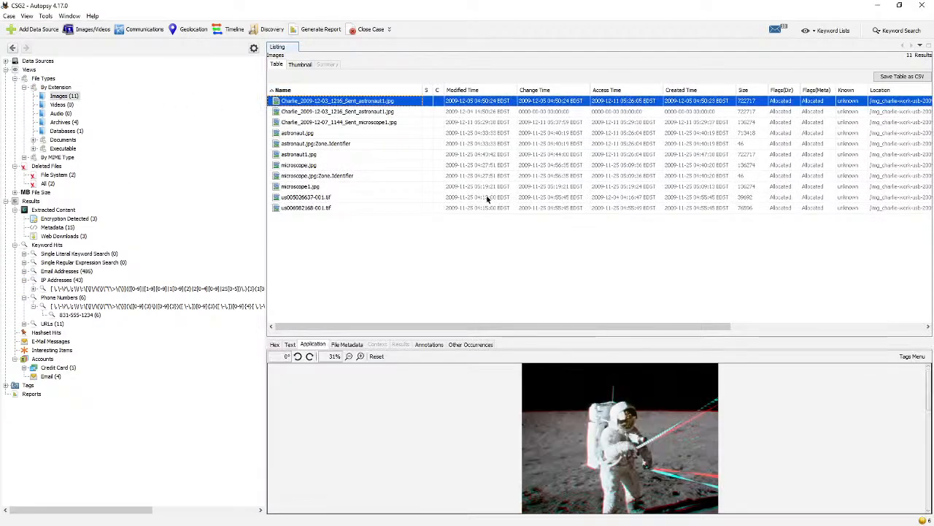
- Examine the hex contents of the astronaut1.jpg image, highlighting some bytes near the start of the file
left_click(274, 344)
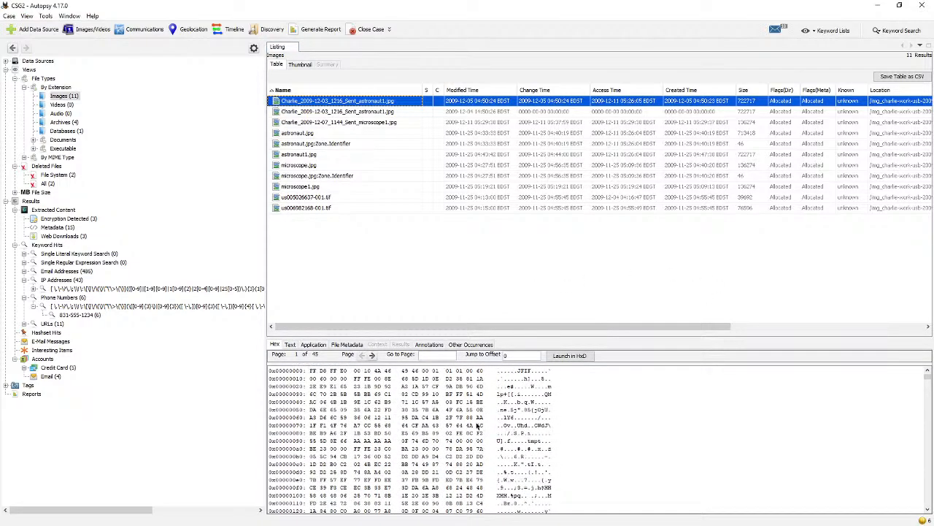
scroll(927, 402, "down", 5)
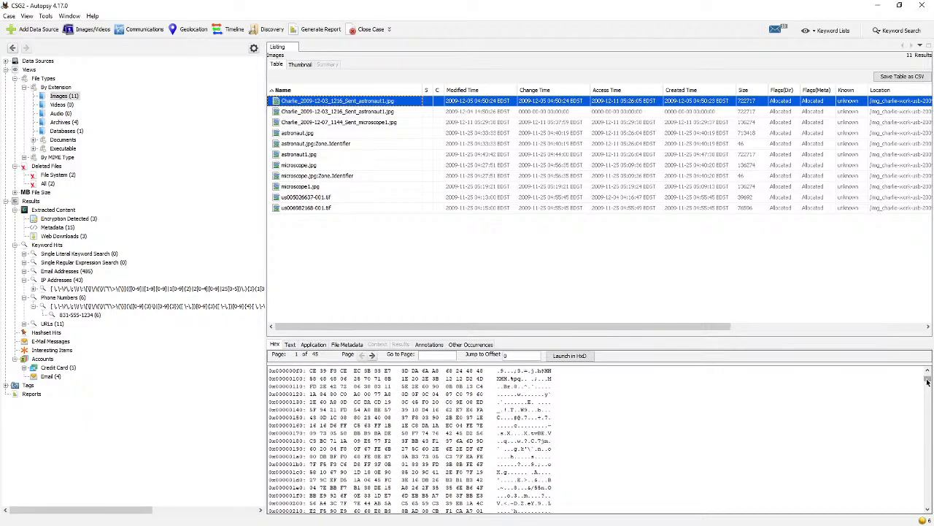
scroll(927, 381, "up", 5)
left_click_drag(319, 379, 335, 389)
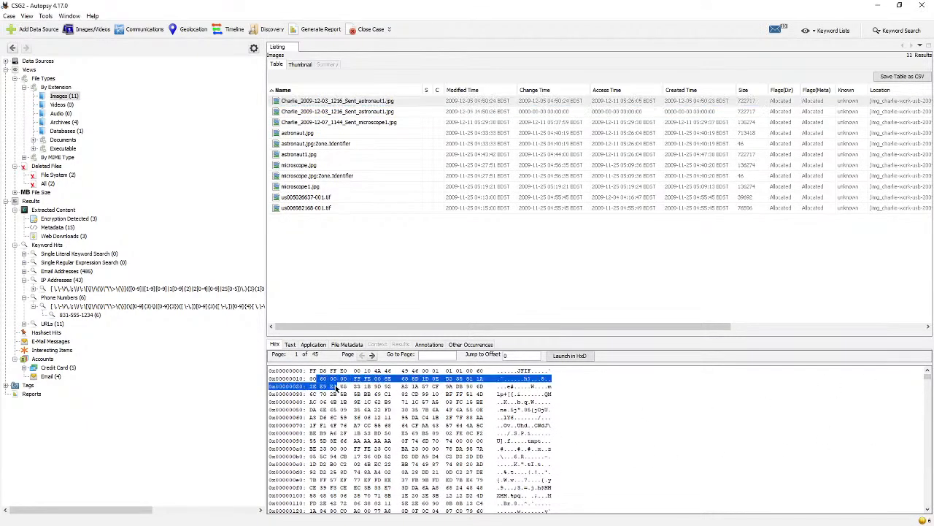
left_click(349, 413)
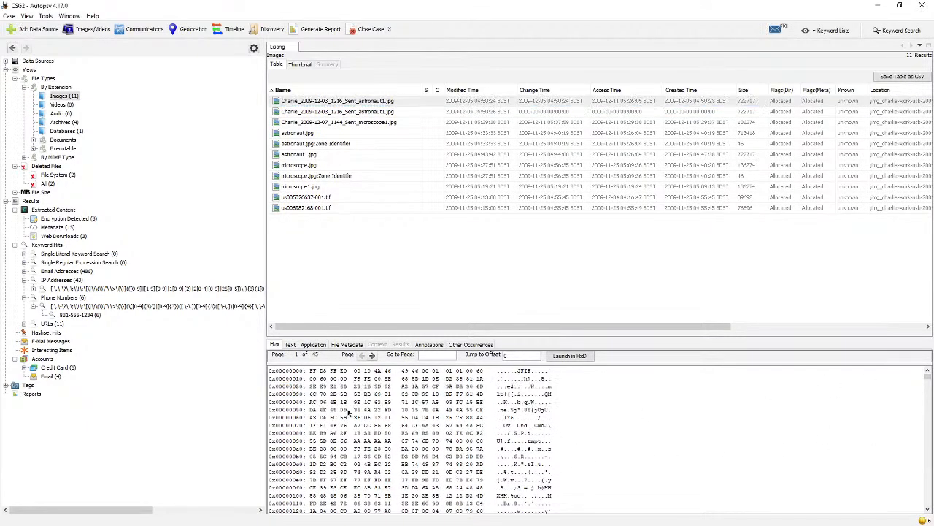
- Check the astronaut1.jpg image's indexed text and file metadata, and preview us006982168-001.tif
left_click(290, 345)
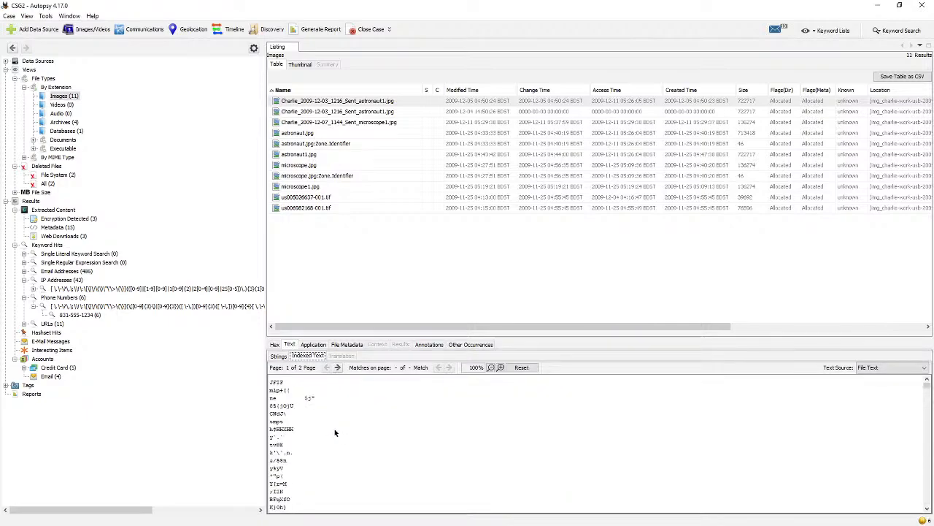
left_click(313, 346)
left_click(352, 345)
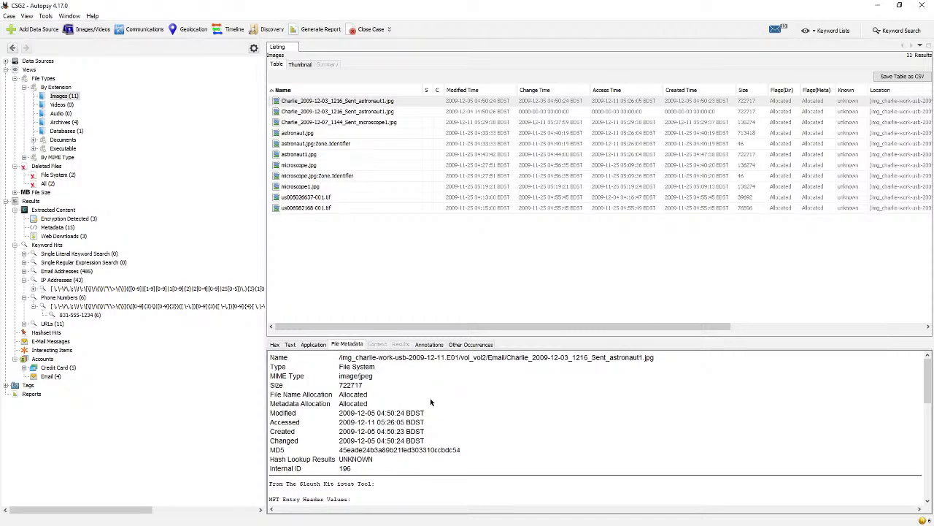
left_click(421, 208)
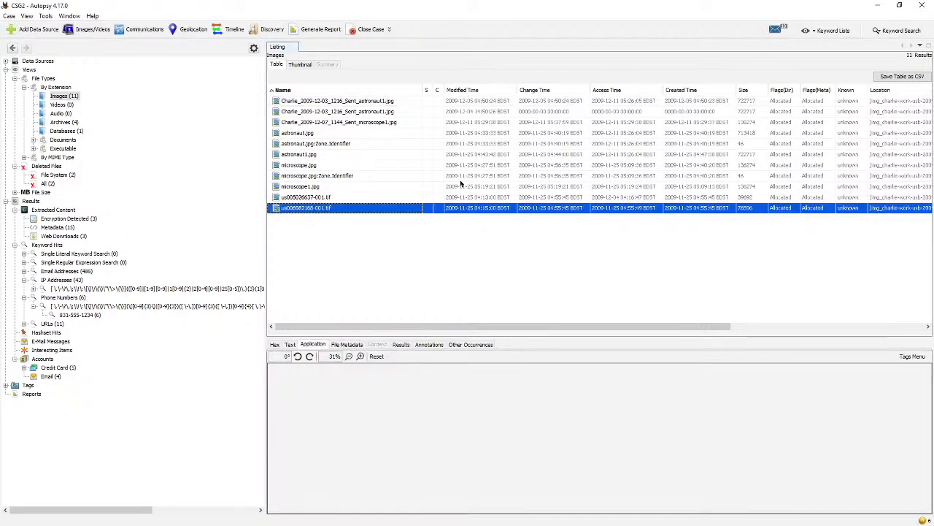
- Show the Immortality folder's images in the Image/Video Gallery, placing its window over the file listing
left_click(86, 33)
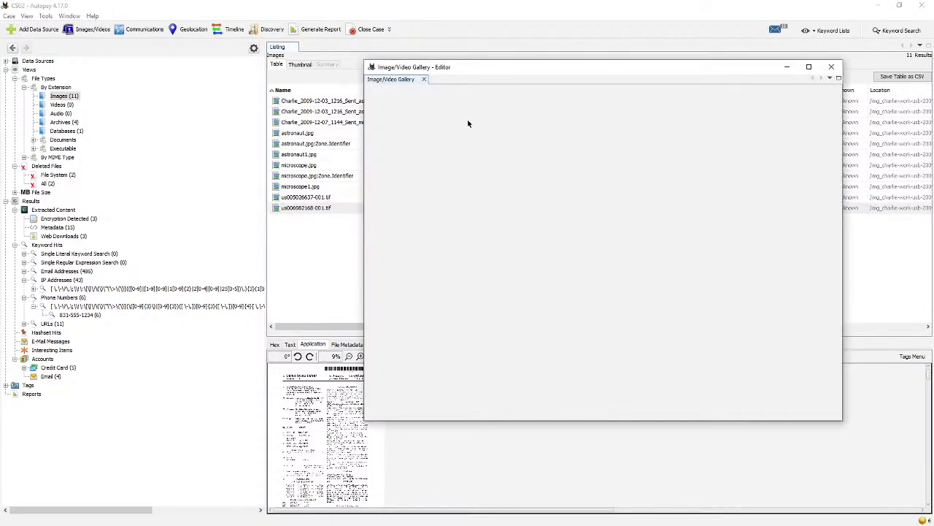
left_click_drag(509, 69, 445, 57)
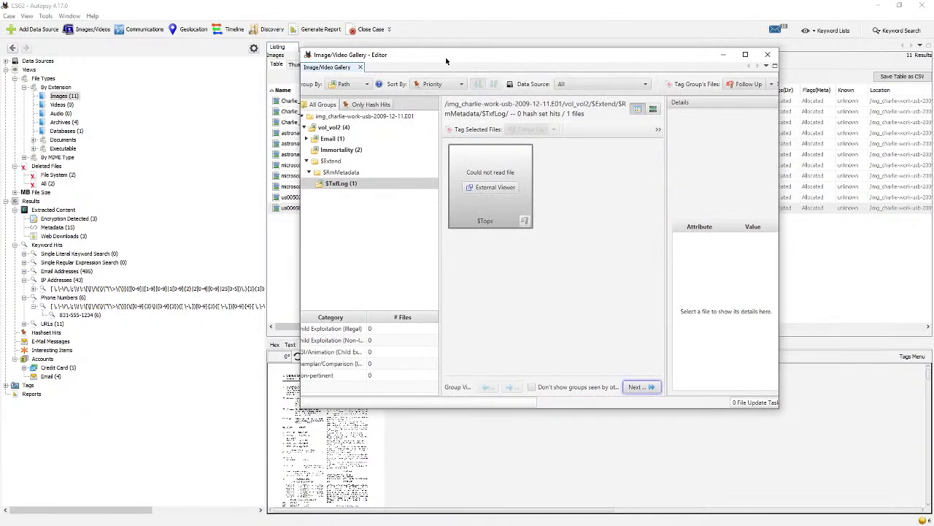
left_click(367, 204)
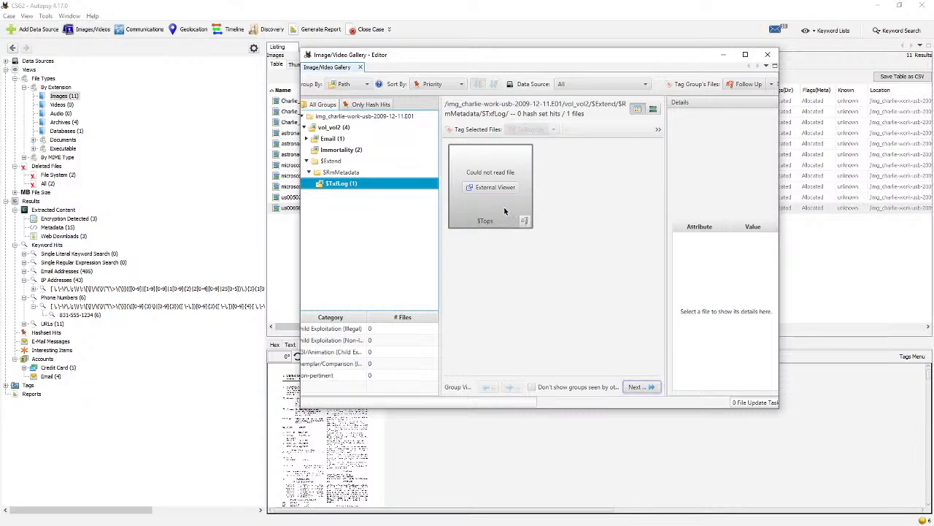
left_click(347, 151)
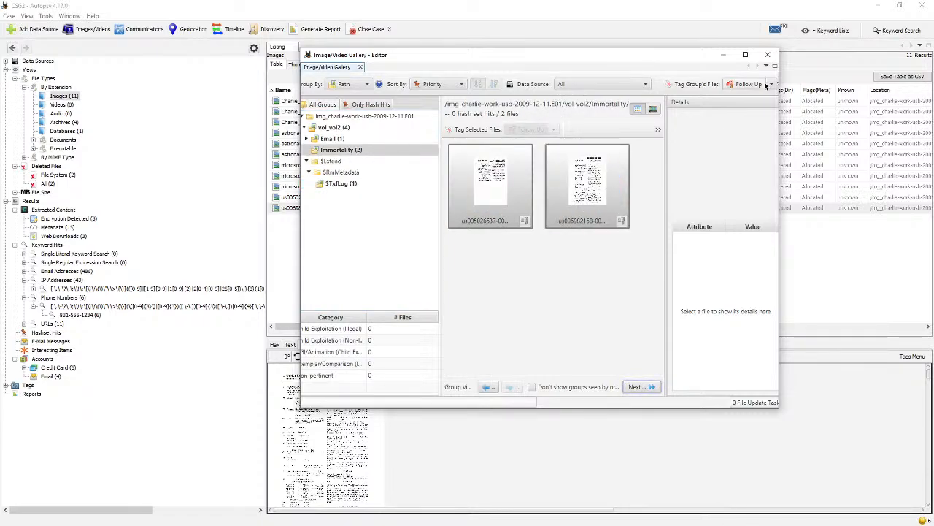
- Return to the main case window and trace the encrypted 01.zip from Encryption Detected to its Immortality folder's metadata
left_click(657, 21)
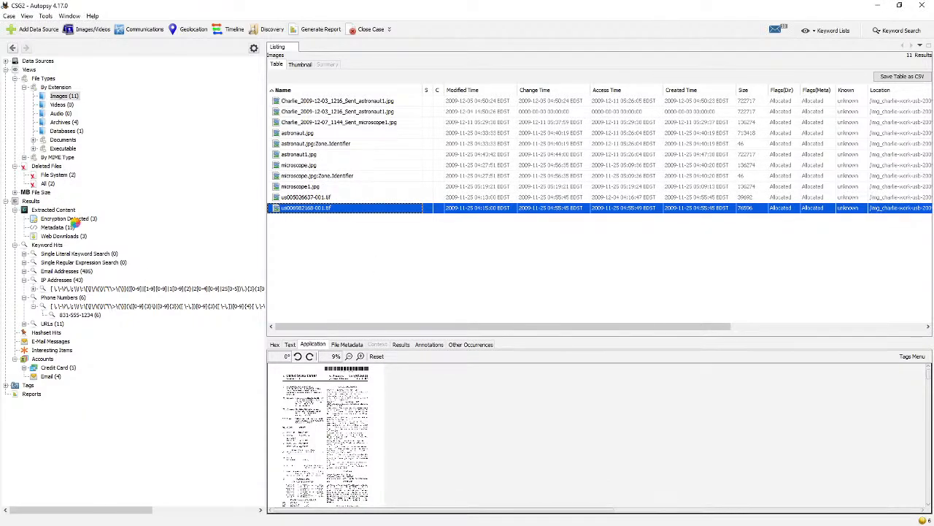
left_click(71, 219)
double_click(288, 100)
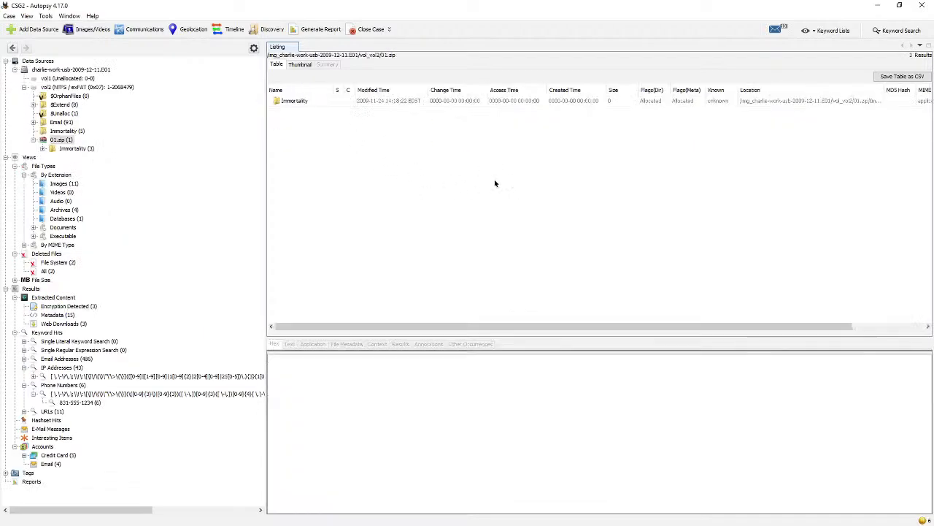
left_click(288, 103)
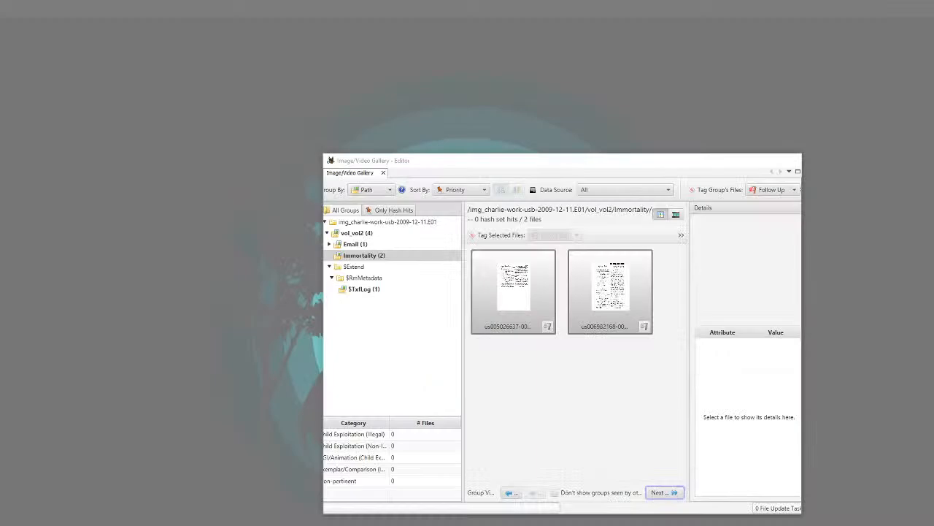
- View both Immortality patent images full size in the maximized Image/Video Gallery, and close the gallery
key("alt+Tab")
left_click_drag(476, 164, 441, 45)
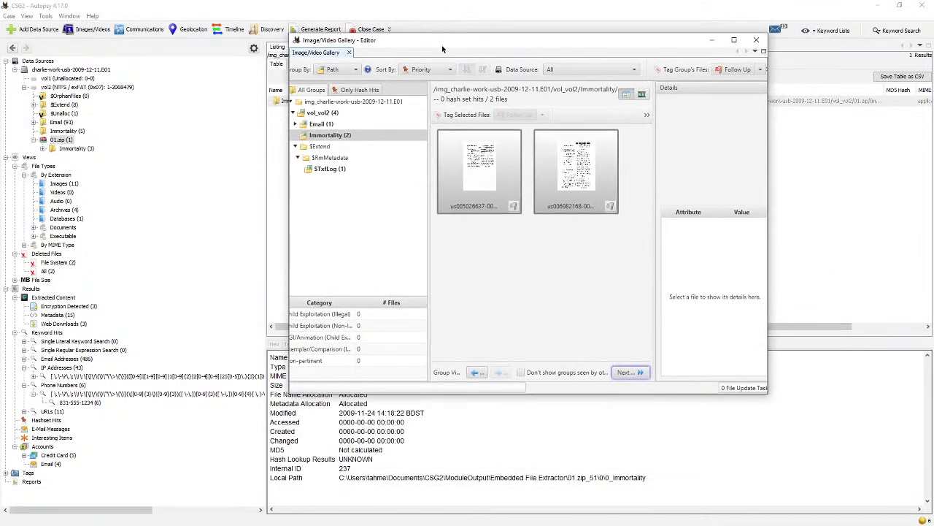
double_click(475, 168)
left_click(734, 40)
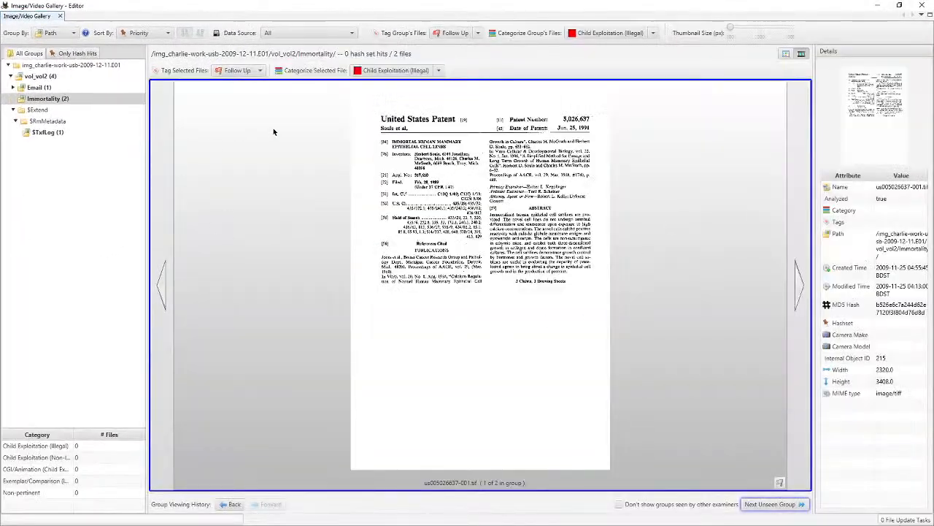
left_click(161, 297)
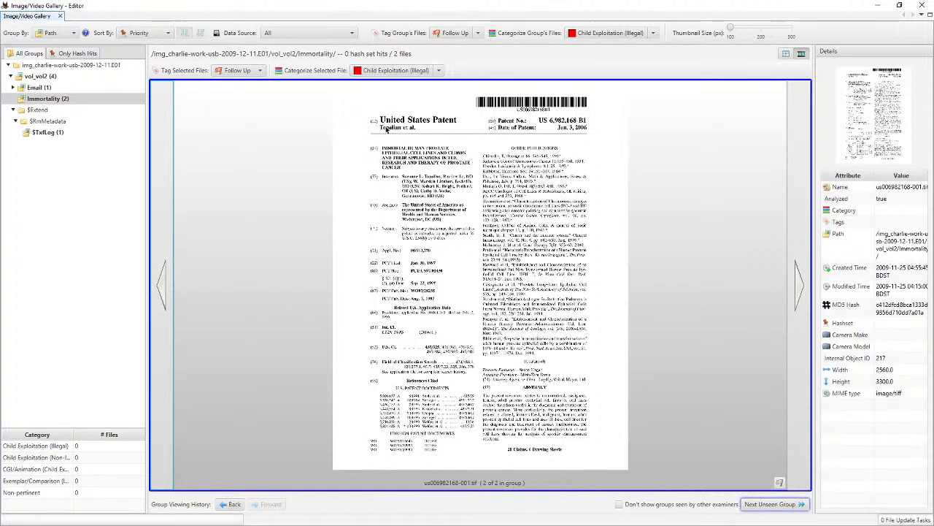
left_click(800, 292)
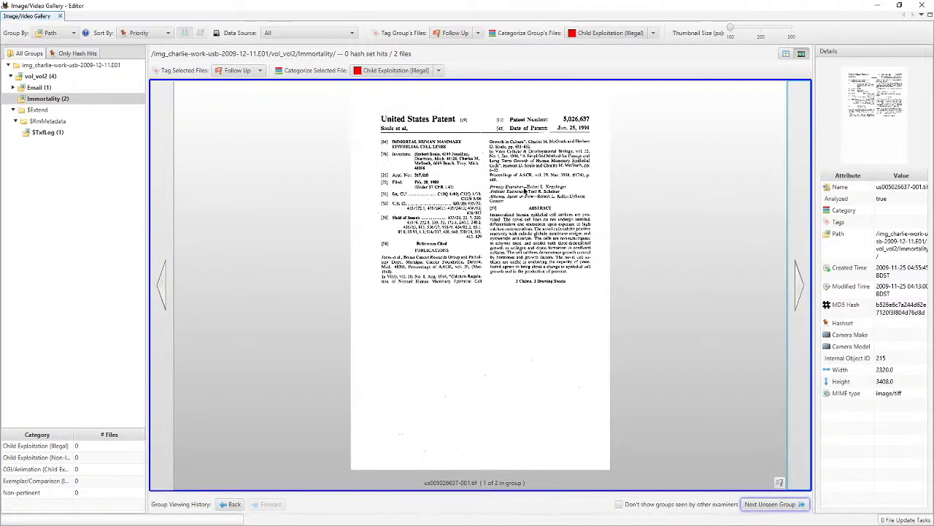
left_click_drag(744, 8, 600, 100)
left_click(784, 97)
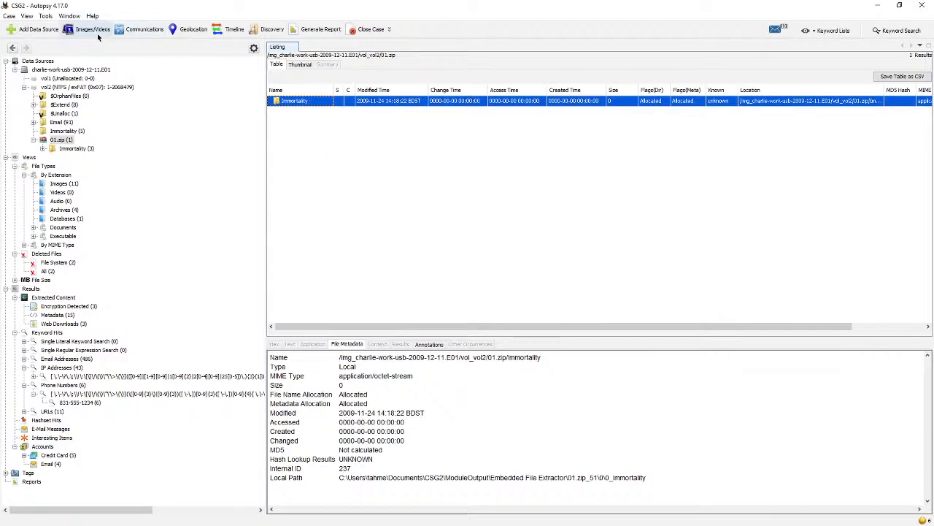
- Open the case Timeline maximized and list the file system events of November 2009 from the counts chart
left_click(224, 32)
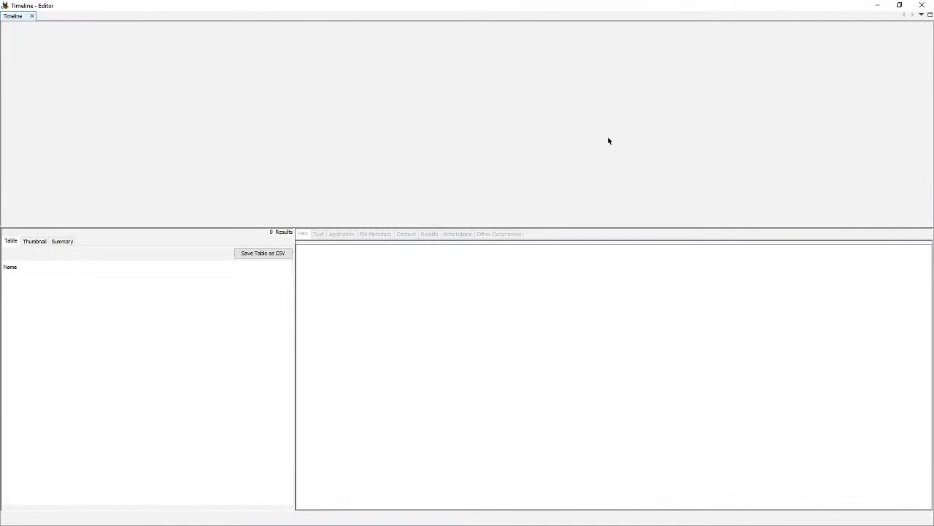
left_click_drag(672, 4, 629, 43)
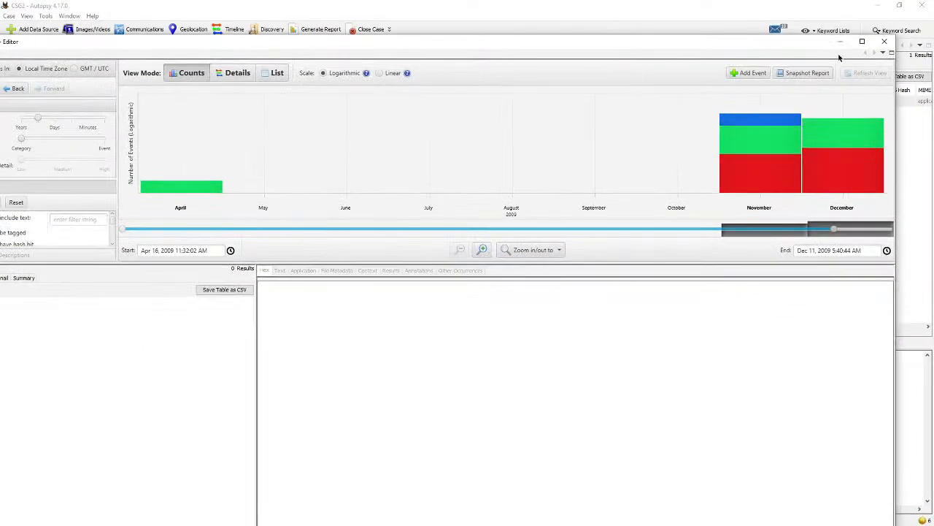
left_click(862, 41)
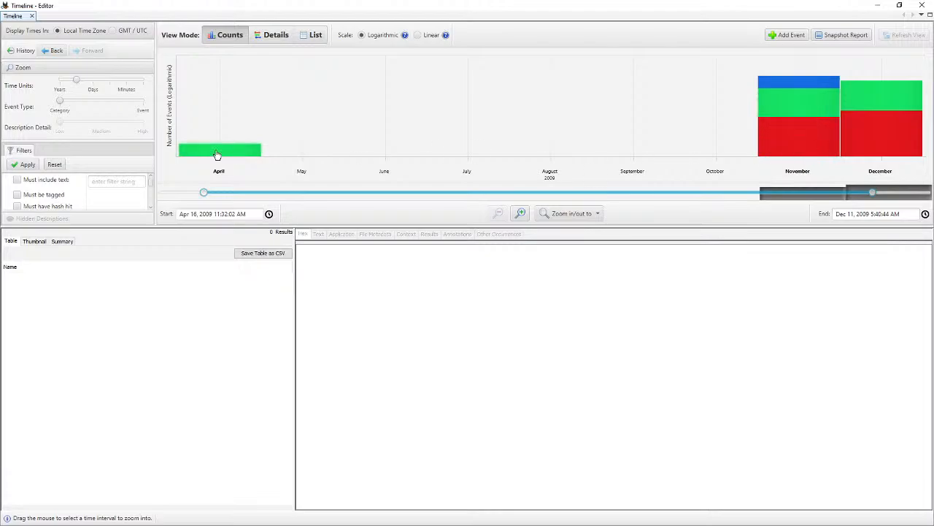
left_click(891, 144)
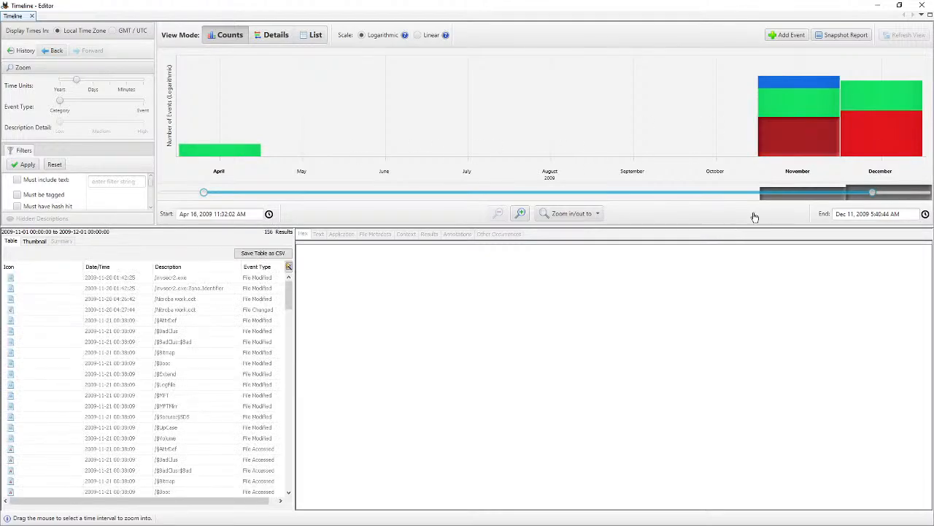
left_click(799, 195)
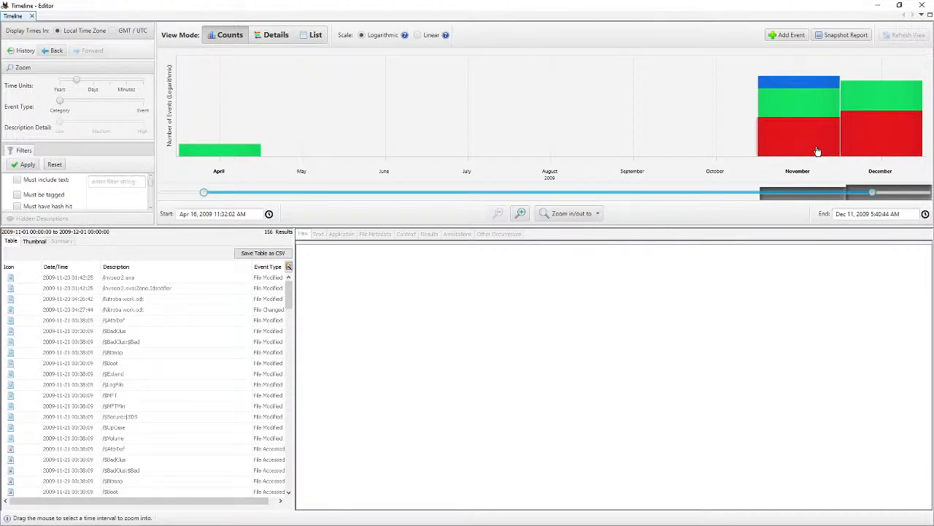
- Widen the event table and review the November 2009 file events through to the end
left_click_drag(294, 281, 423, 286)
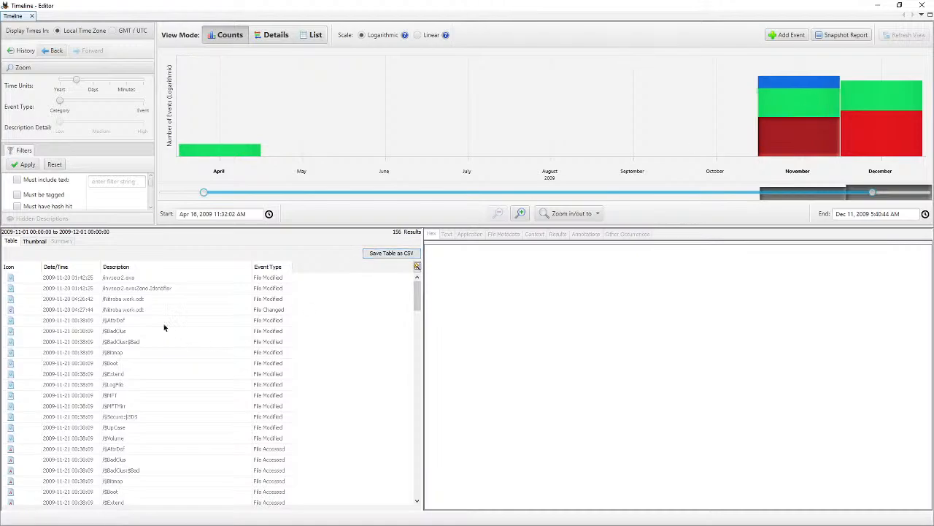
scroll(161, 315, "down", 5)
scroll(210, 357, "down", 10)
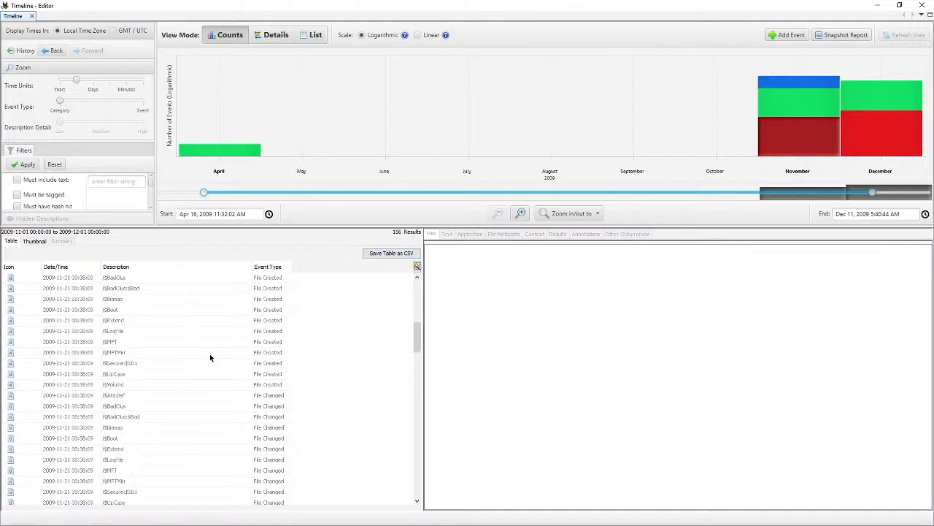
scroll(254, 355, "down", 3)
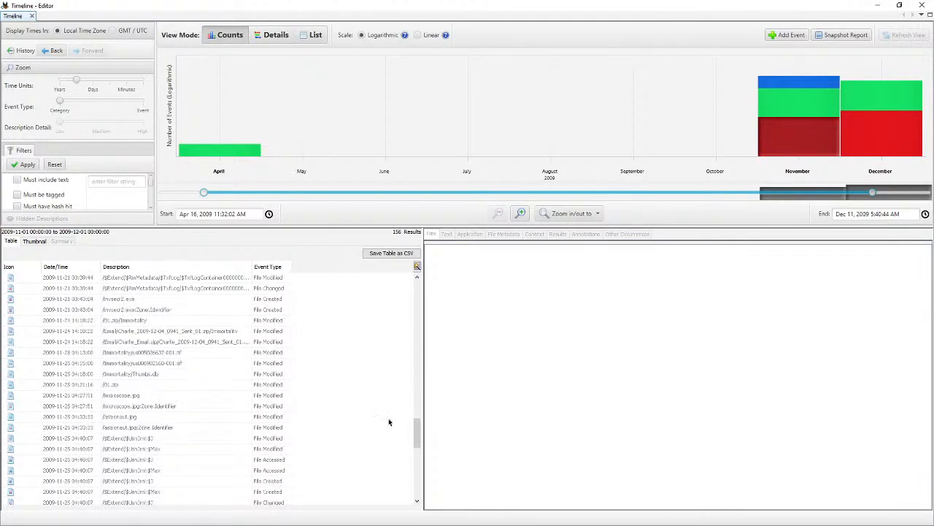
scroll(389, 422, "down", 10)
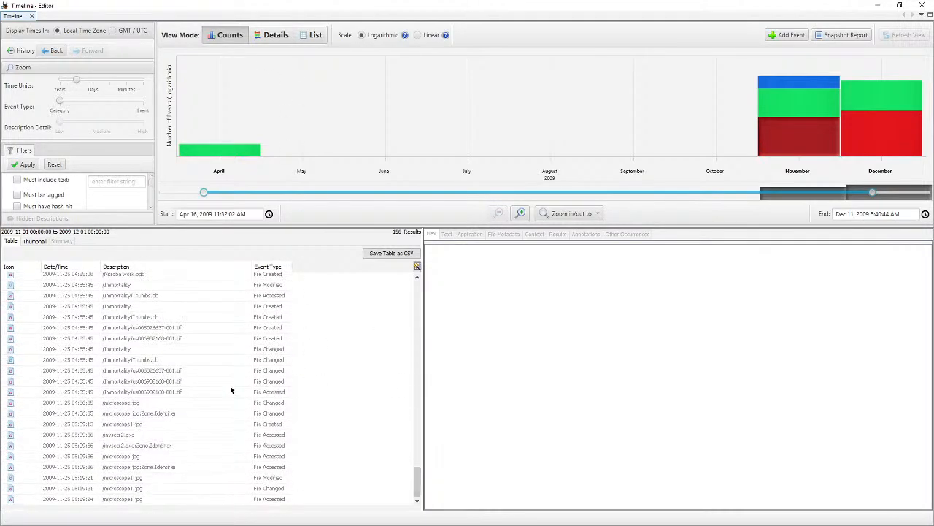
- Show the timeline in Details mode, enlarge the chart area and look through the grouped events
left_click(271, 33)
left_click_drag(459, 228, 486, 397)
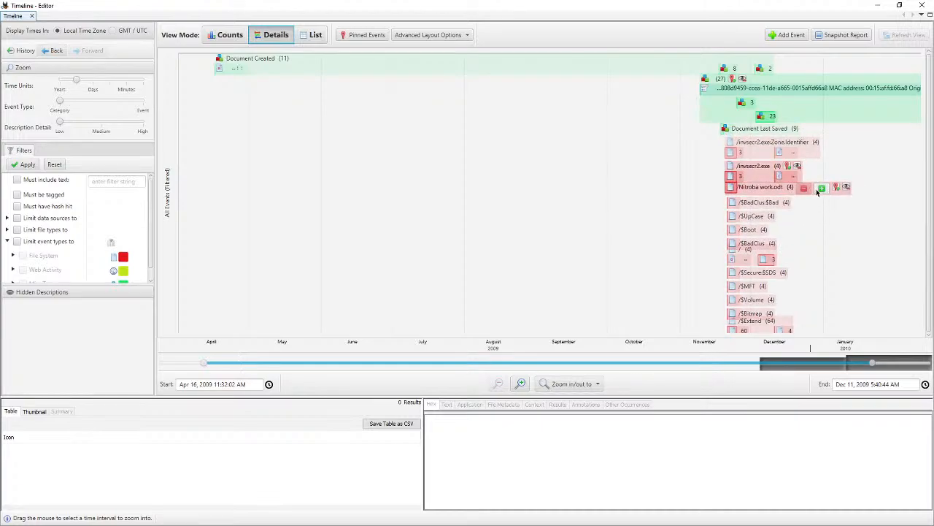
scroll(760, 274, "down", 3)
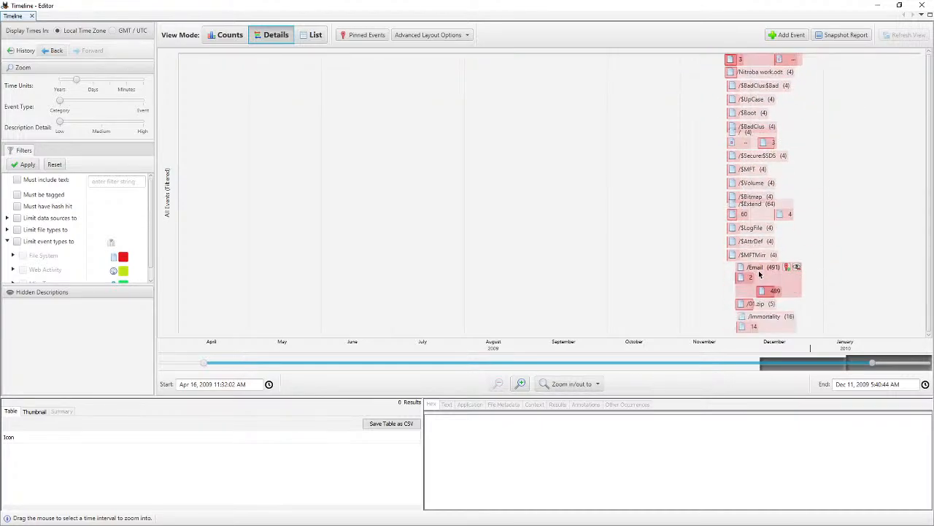
scroll(760, 274, "down", 8)
scroll(764, 283, "up", 11)
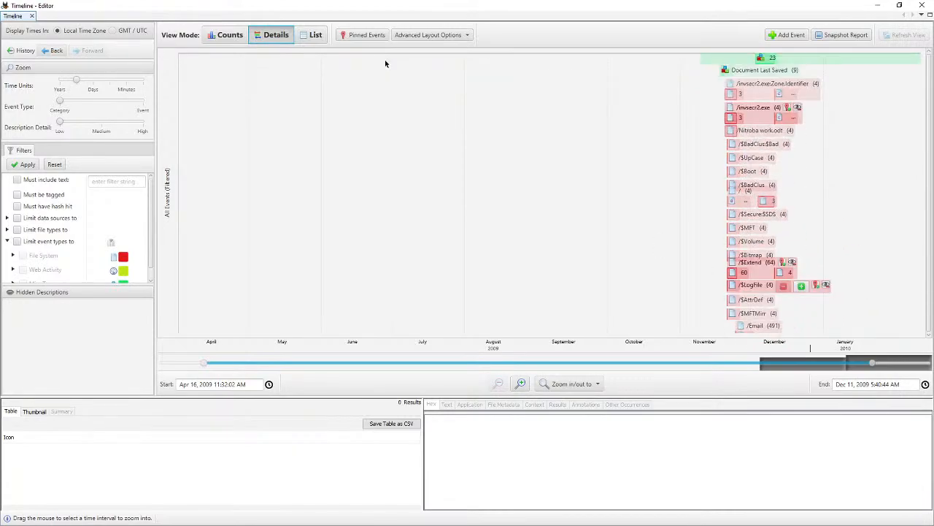
- Review the timeline events in List mode and close the Timeline window
left_click(314, 36)
scroll(444, 170, "down", 5)
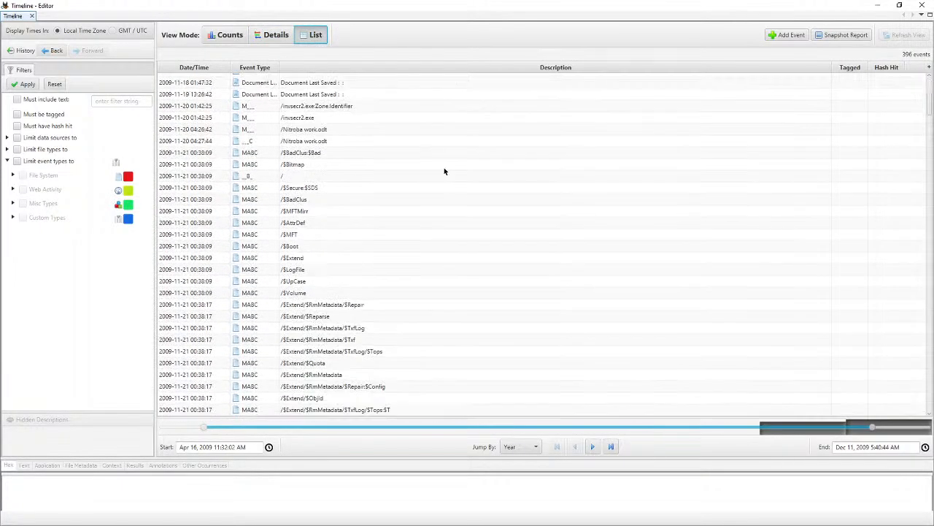
scroll(395, 162, "up", 5)
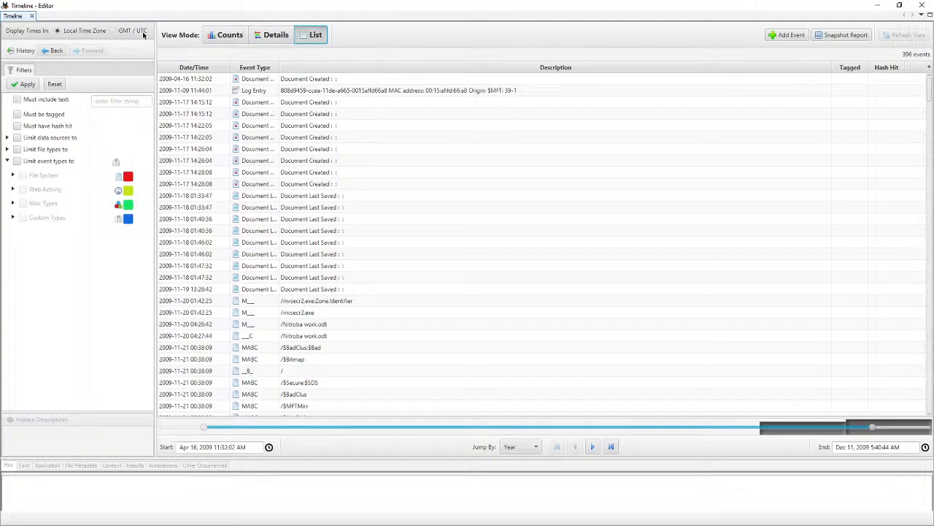
left_click(899, 5)
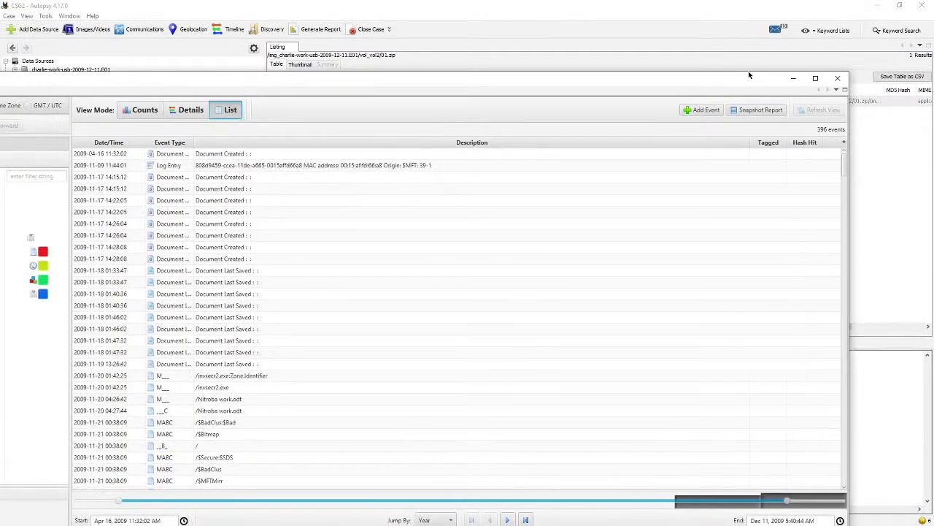
left_click(834, 77)
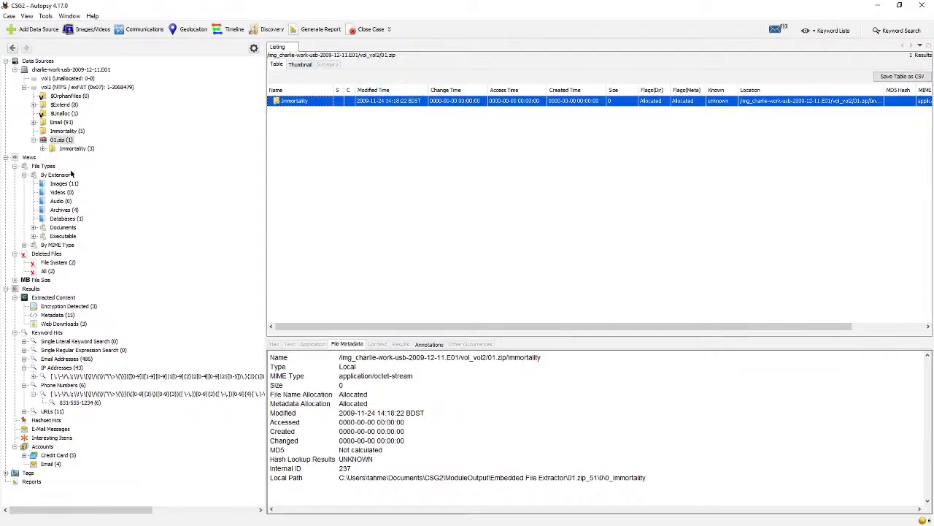
- List the files of the Email folder on vol2 and look through them
left_click(67, 358)
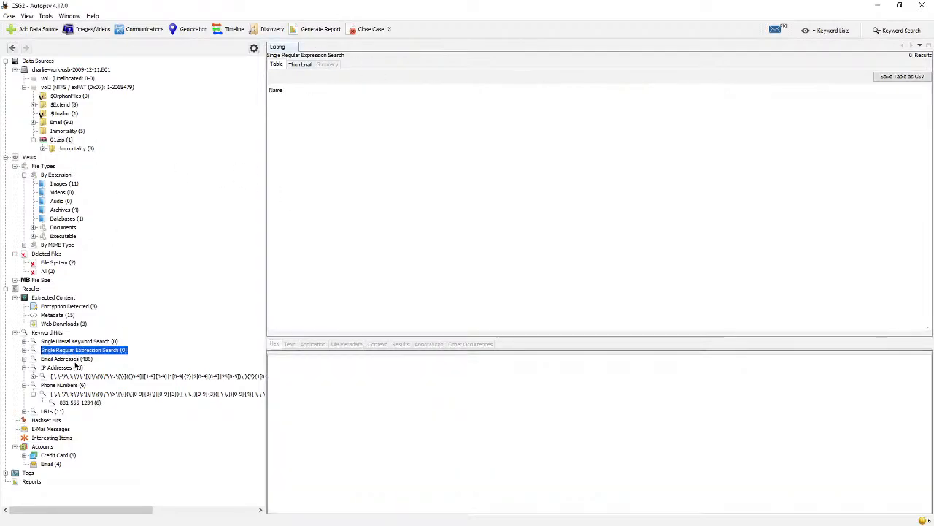
left_click(63, 121)
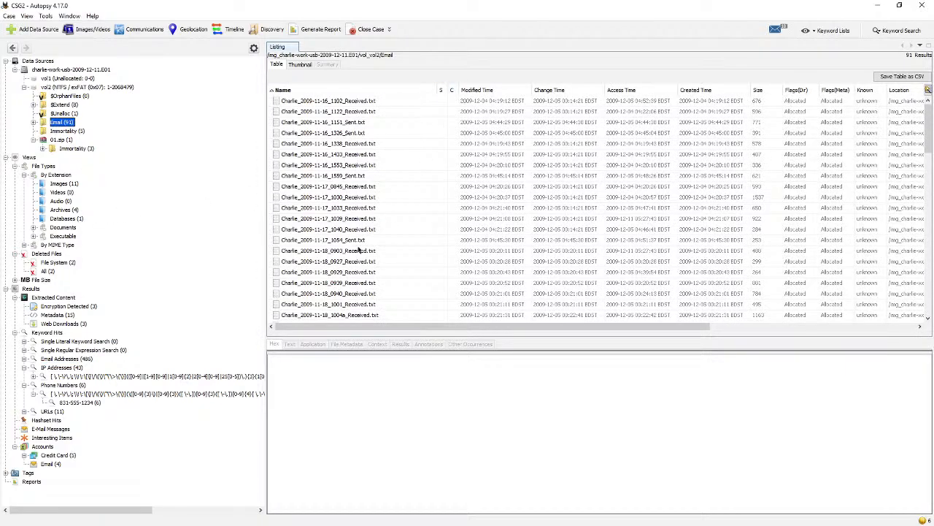
scroll(358, 251, "down", 6)
scroll(358, 250, "up", 6)
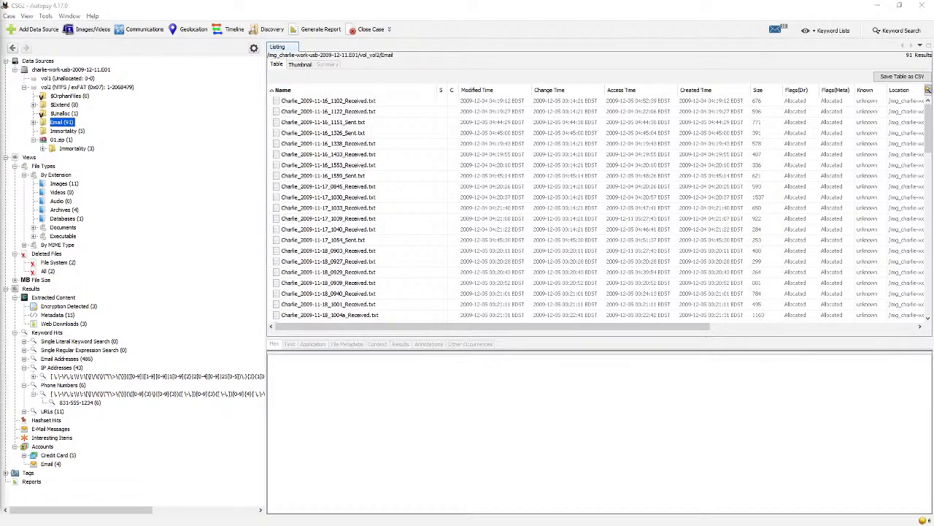
- Generate an HTML report of all results for the charlie-work-usb-2009-12-11.E01 data source
left_click(313, 32)
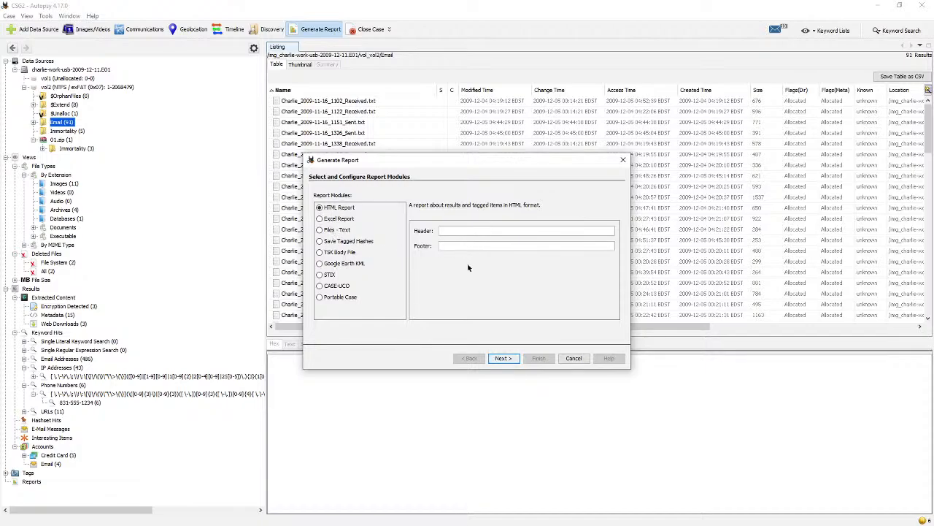
left_click(504, 358)
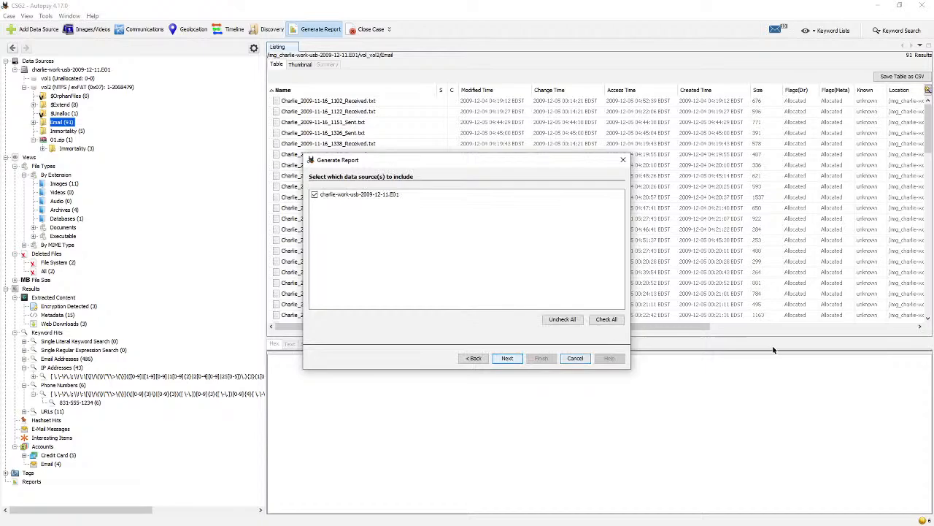
left_click(506, 357)
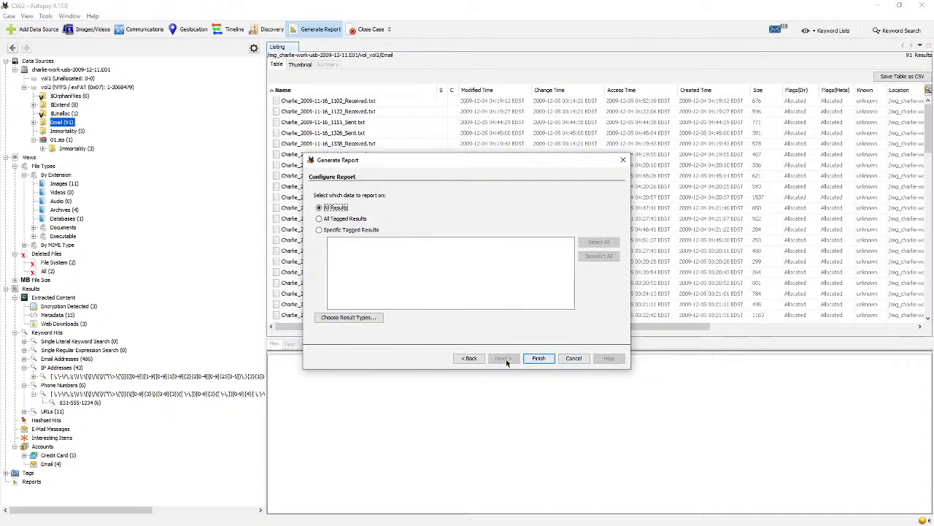
left_click(538, 358)
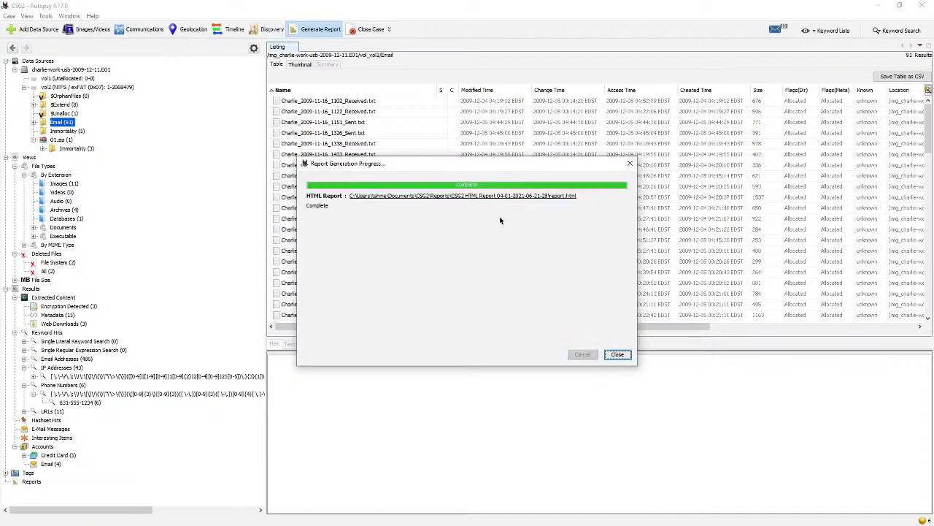
- Open the generated HTML report in the browser and view its Credit Card accounts, E-Mail Messages and Encryption Detected sections
left_click(515, 197)
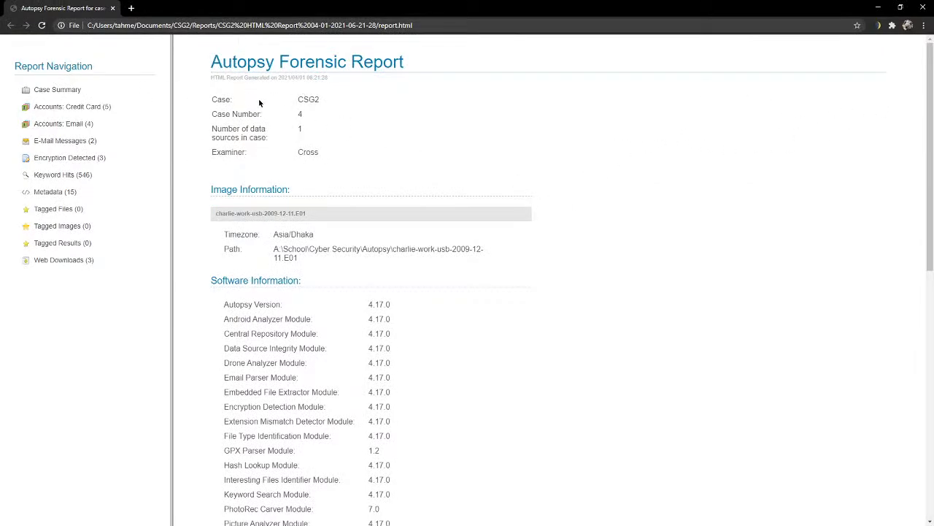
left_click(95, 107)
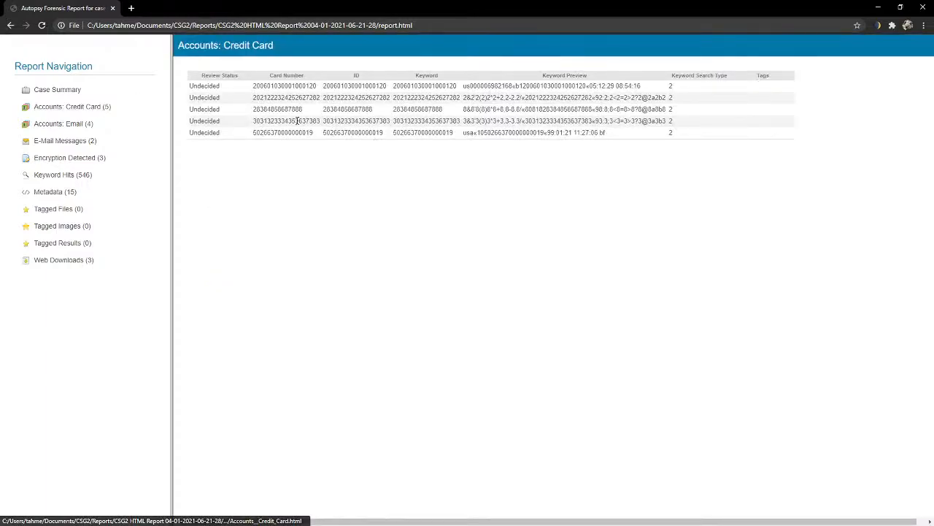
left_click(87, 141)
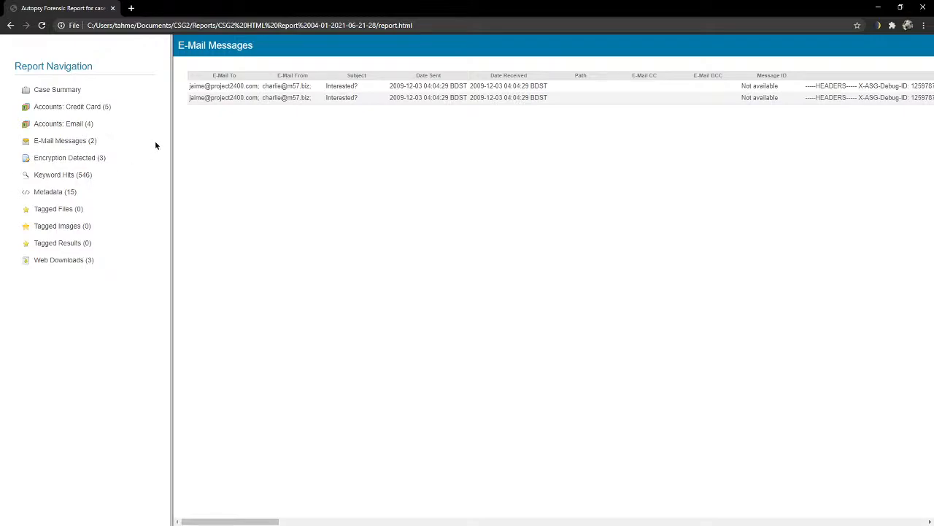
left_click(80, 157)
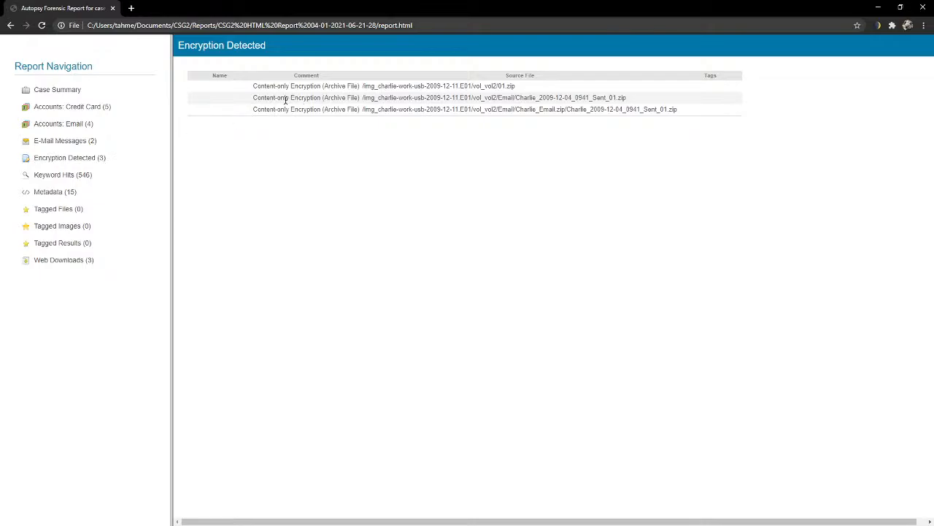
- Review the HTML report's Case Summary down to the Ingest History, and close the report and the report generation progress window
left_click(60, 90)
scroll(410, 212, "down", 3)
scroll(929, 338, "down", 4)
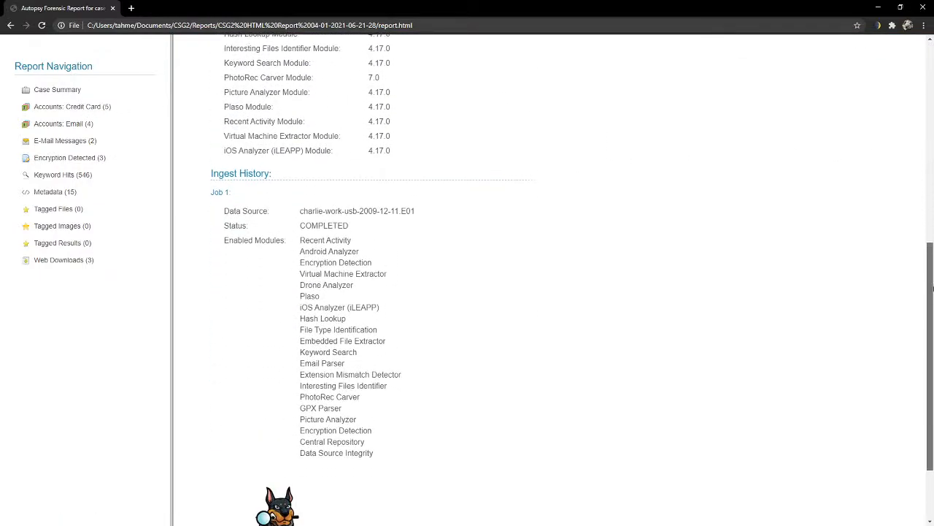
left_click_drag(584, 4, 392, 108)
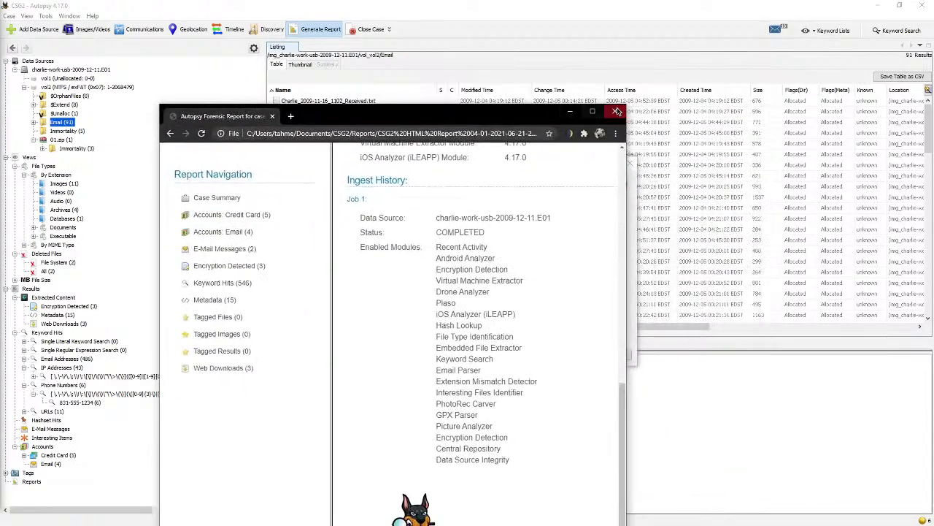
left_click(614, 112)
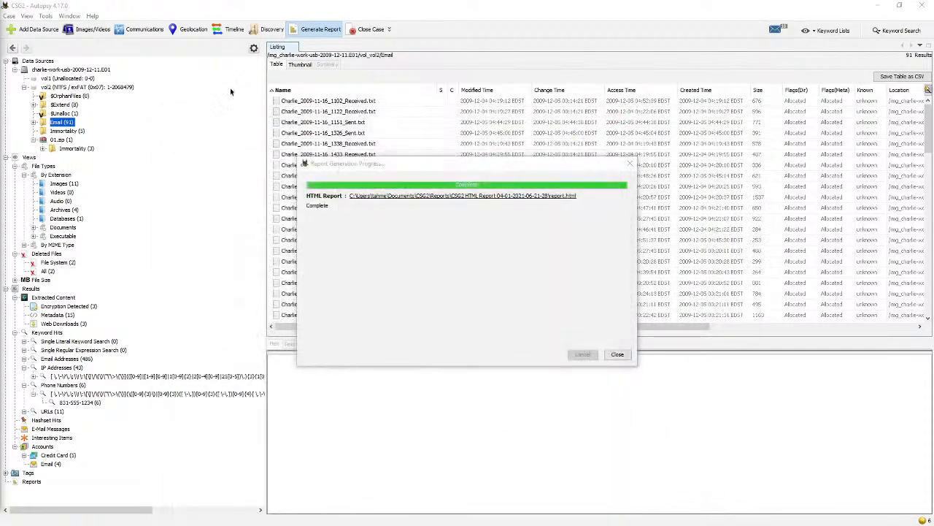
left_click(618, 354)
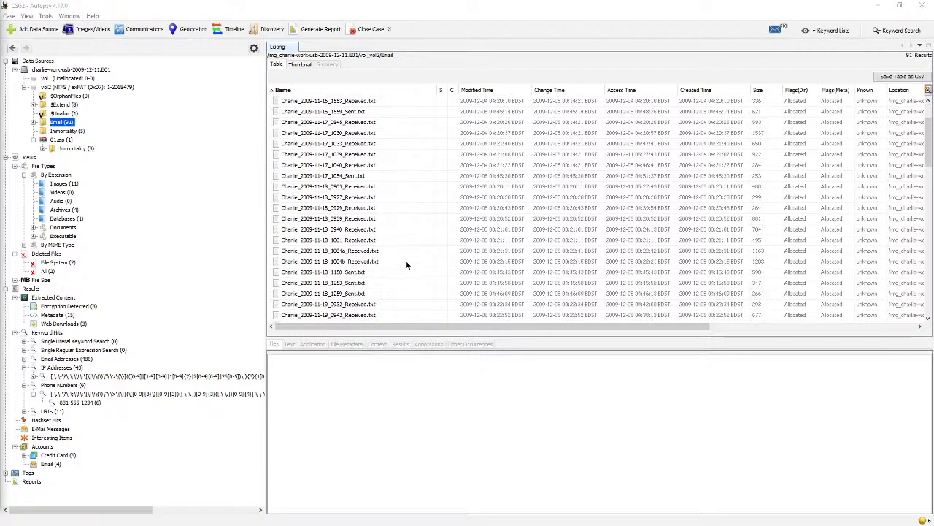
- Collapse the Views branch, list the Email accounts under Results, and open the first entry's .eml source file
left_click(7, 159)
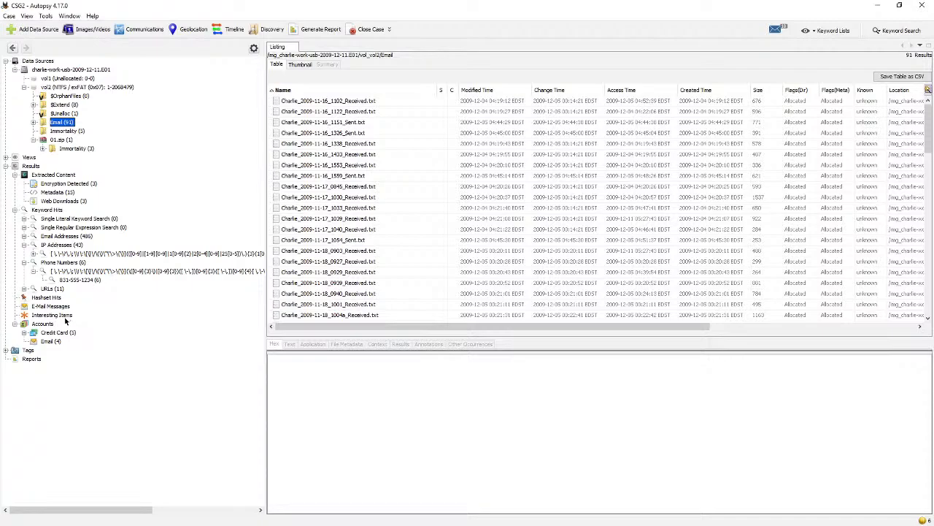
left_click(58, 341)
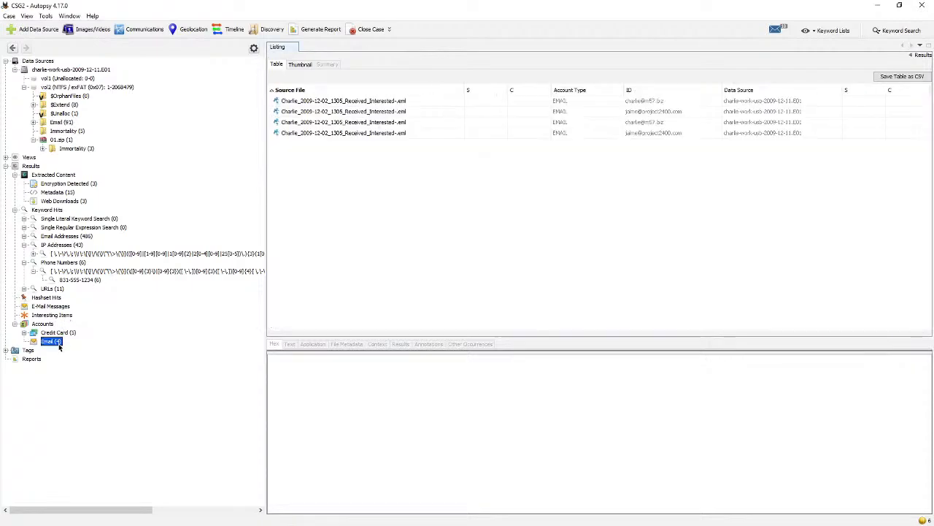
double_click(392, 102)
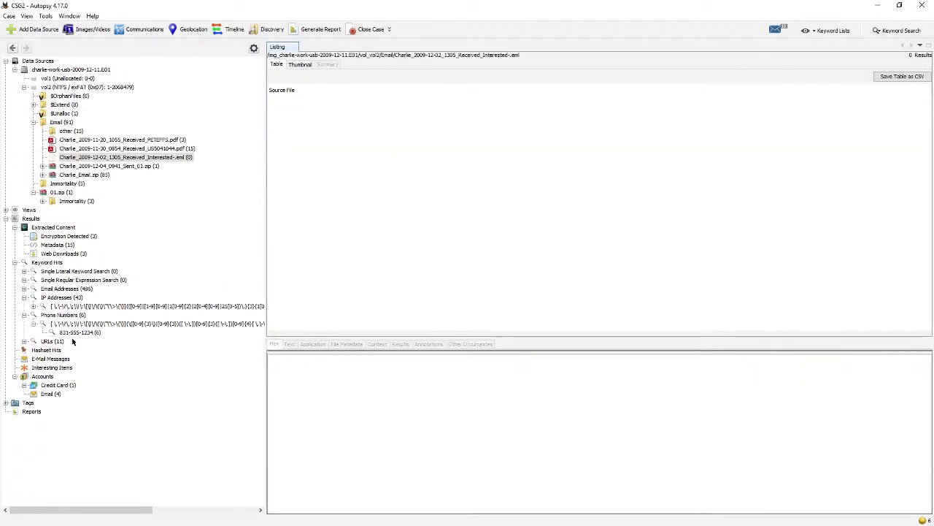